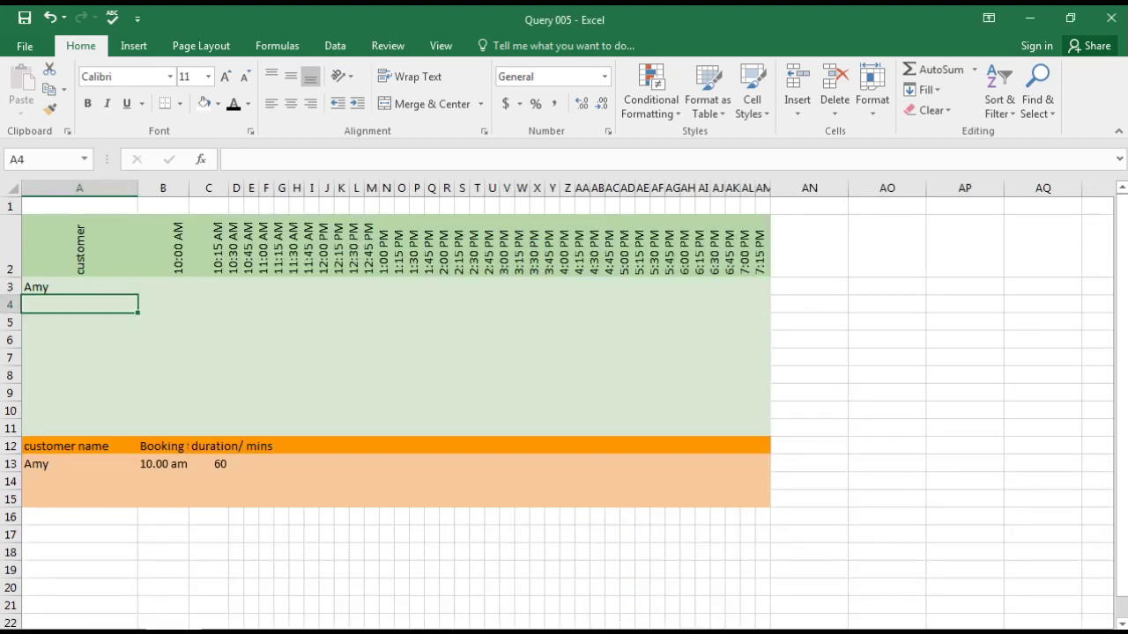
Step: Select Amy's 12:00 PM to 1:00 PM slots, then move to the empty row under Amy
click(123, 285)
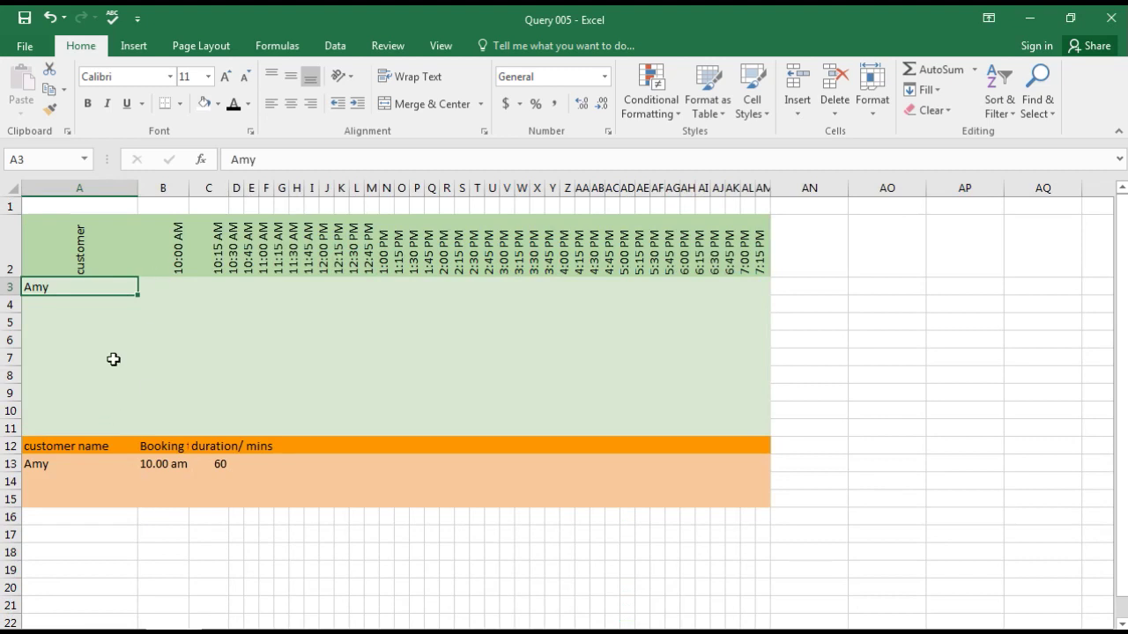
click(324, 283)
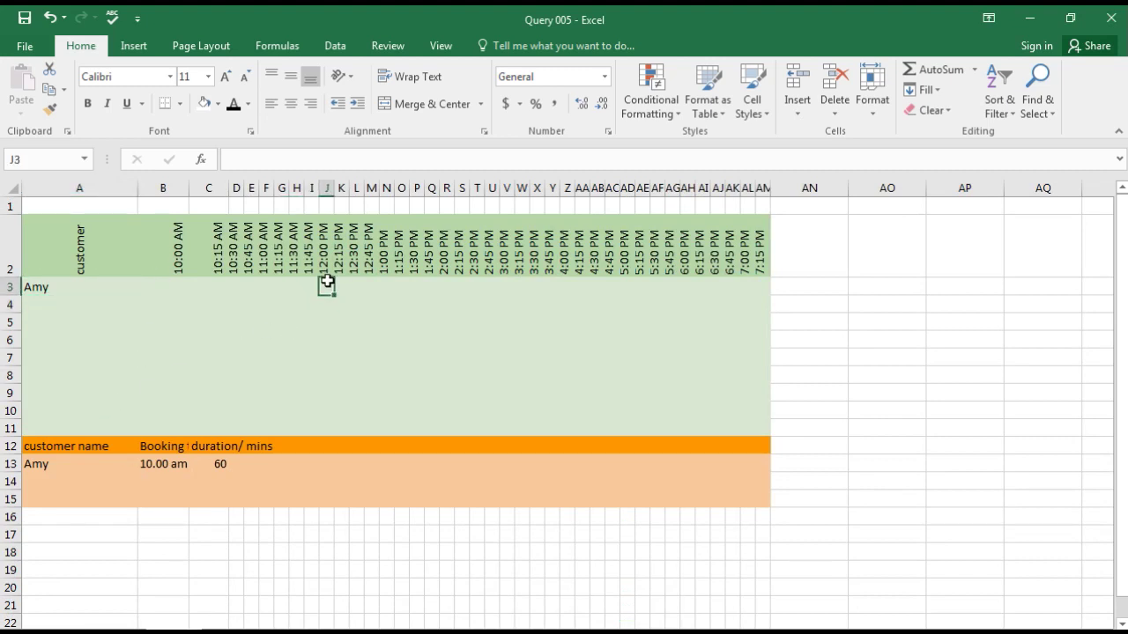
drag(327, 281, 386, 286)
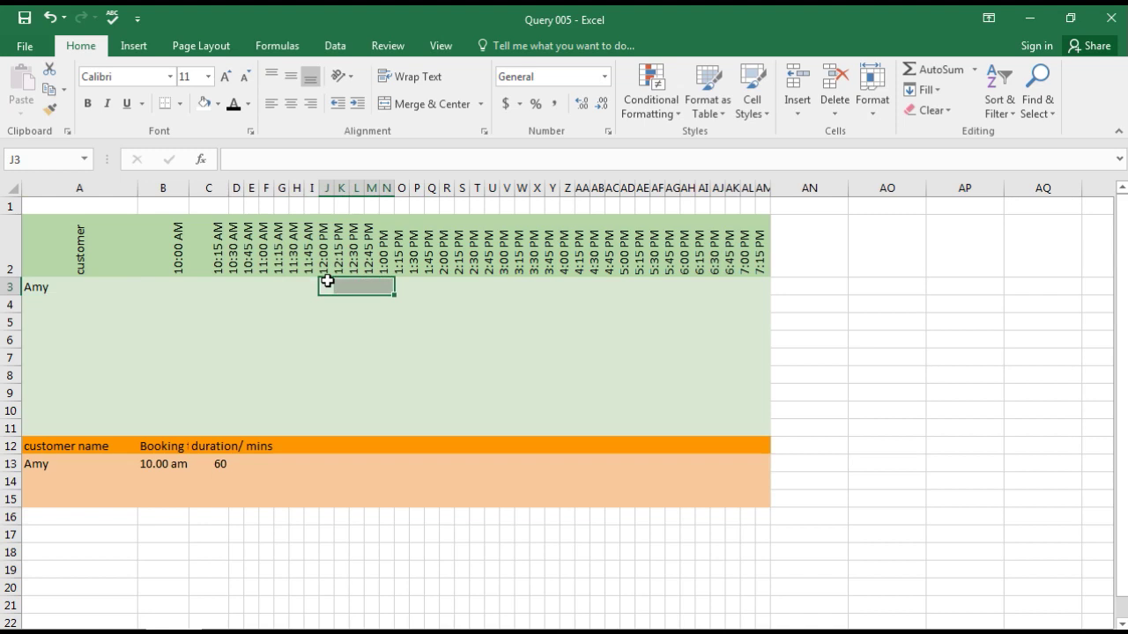
key(Left)
key(Down)
key(Down)
key(Down)
key(Up)
key(Up)
key(Up)
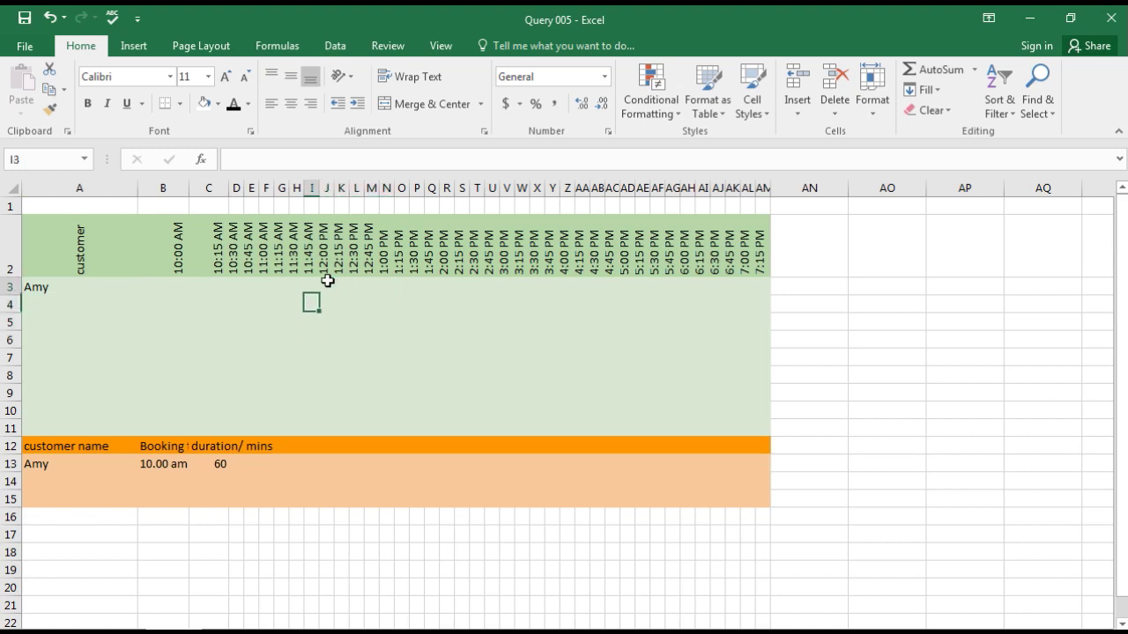
key(Up)
key(Down)
key(Right)
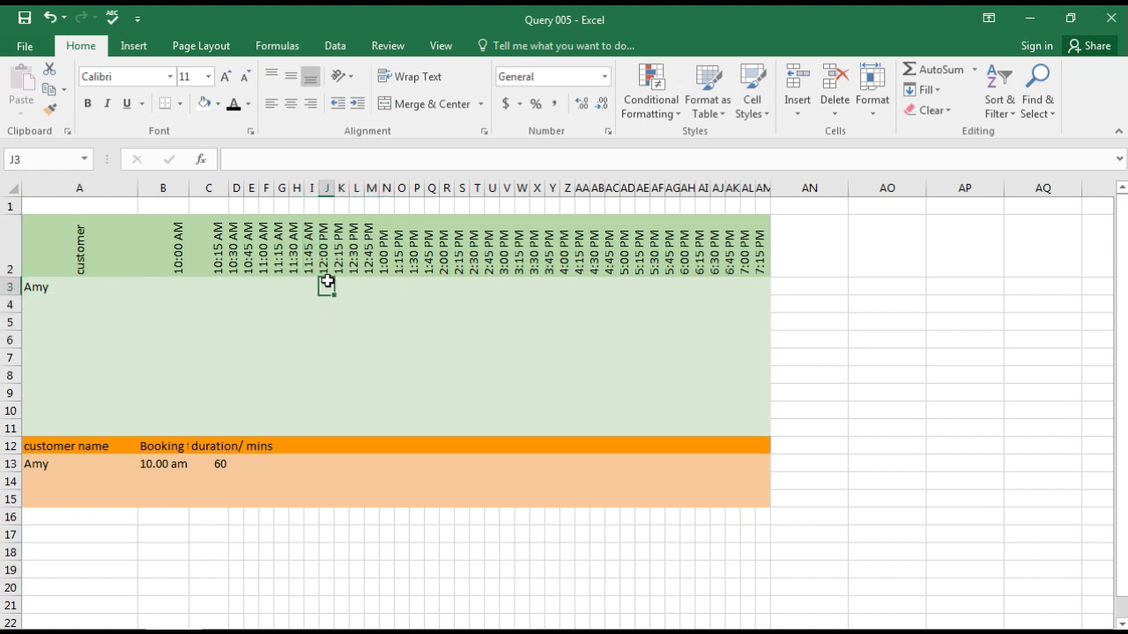
key(Left)
key(Left)
key(Left)
key(Left)
key(Left)
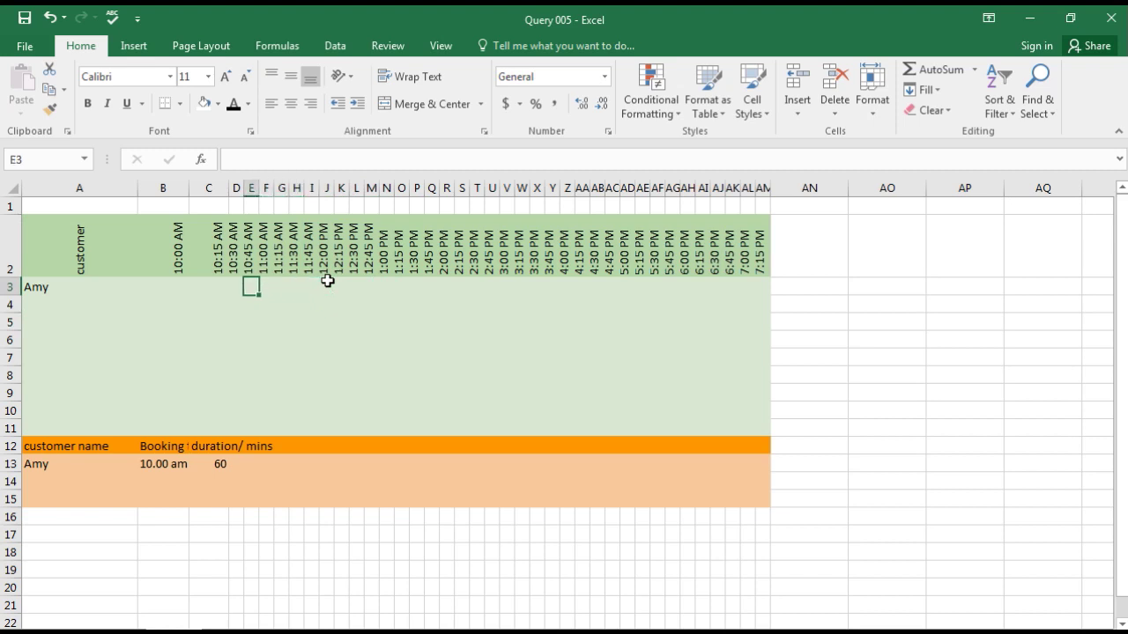
key(Left)
key(Left)
key(Left)
key(Left)
key(Down)
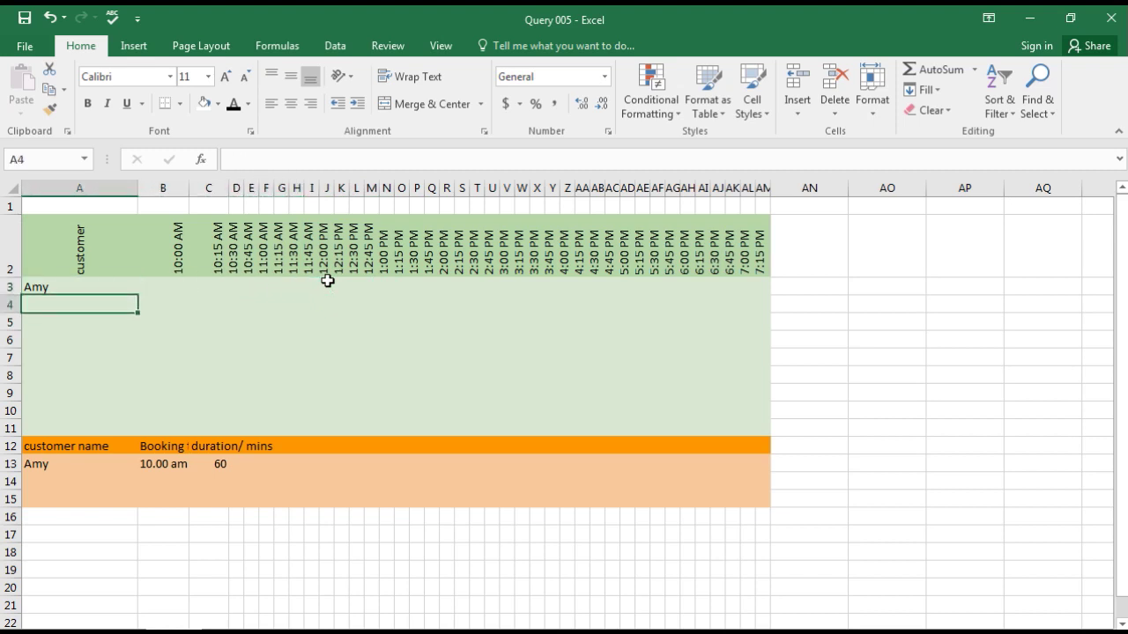
Step: Enter the customers Faraz, Superman, He-Man and IronMan in A4:A7
text(Faraz)
key(Return)
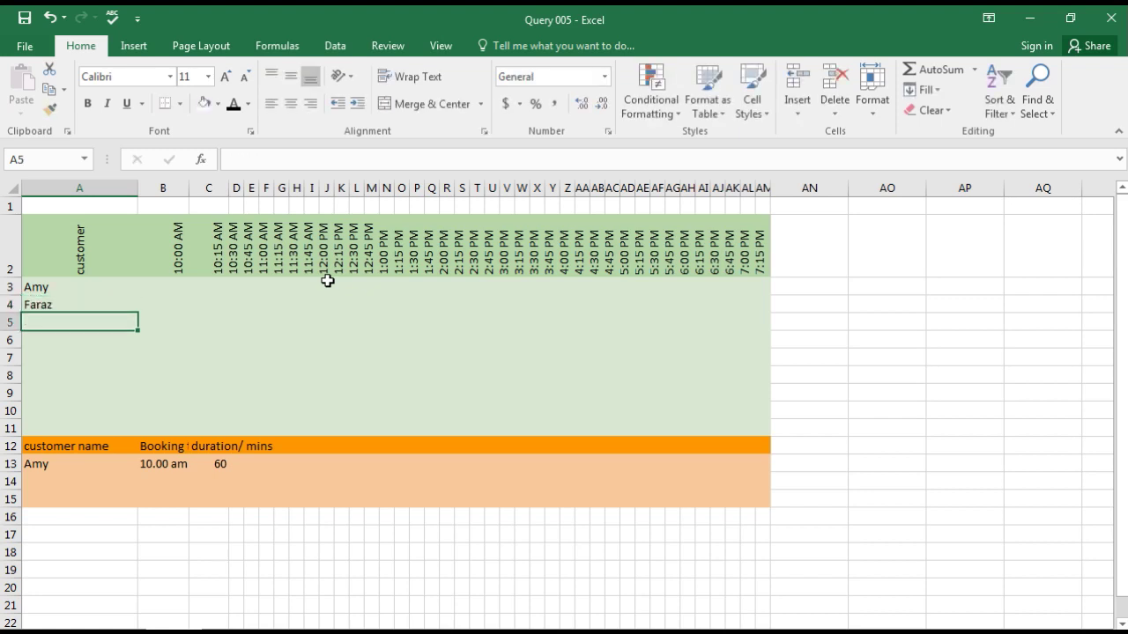
text(Super)
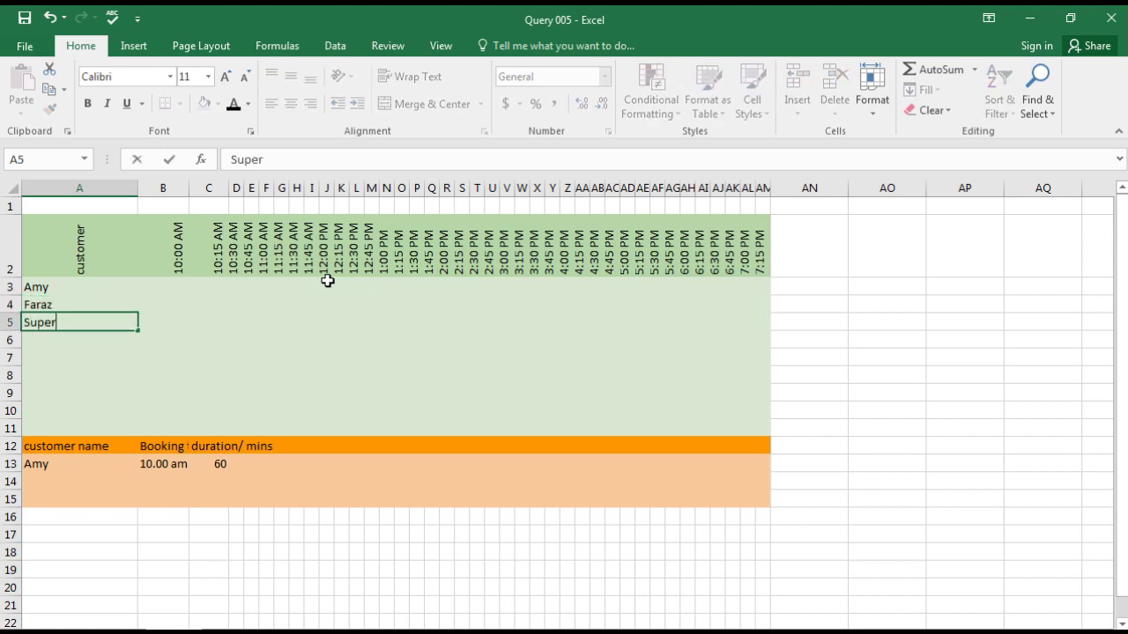
text(man)
key(Return)
text(He)
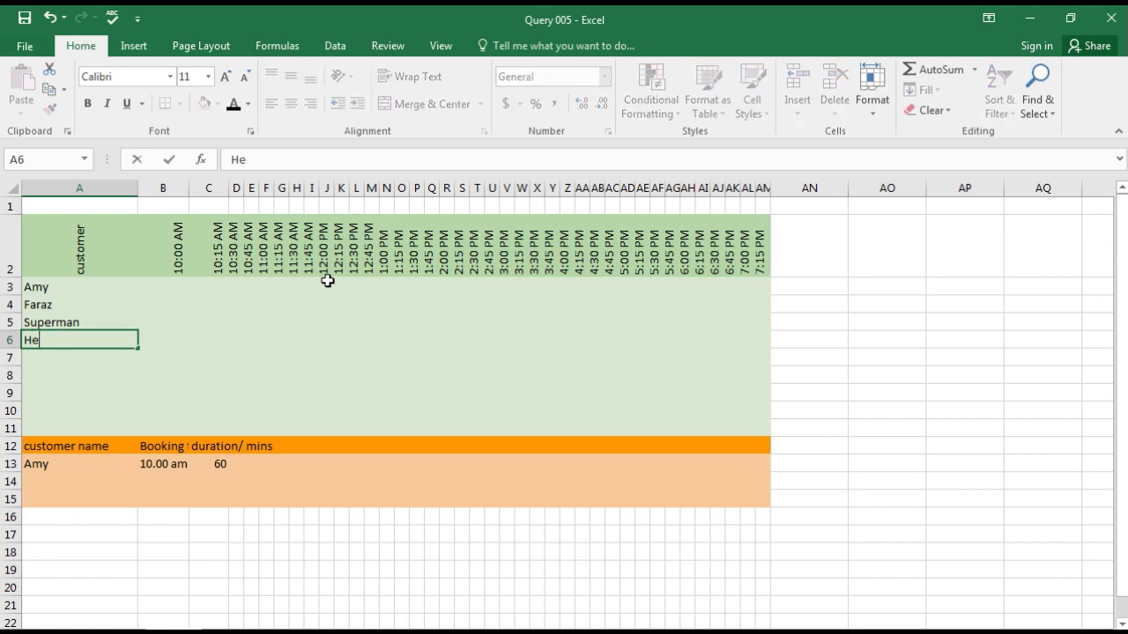
text(-Man)
key(Return)
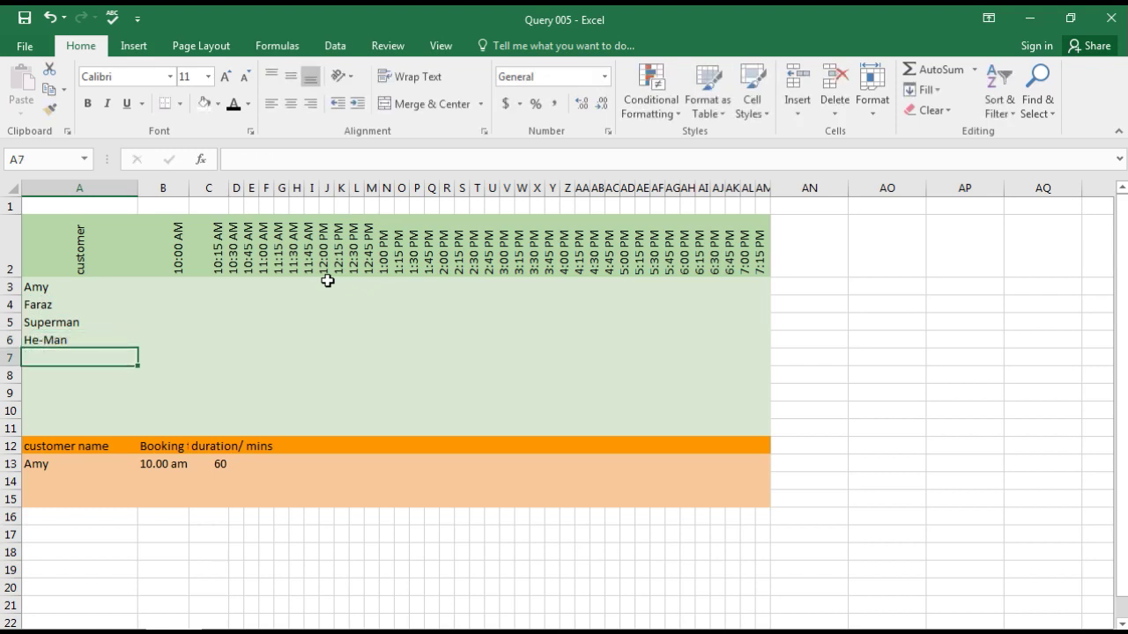
text(Iro)
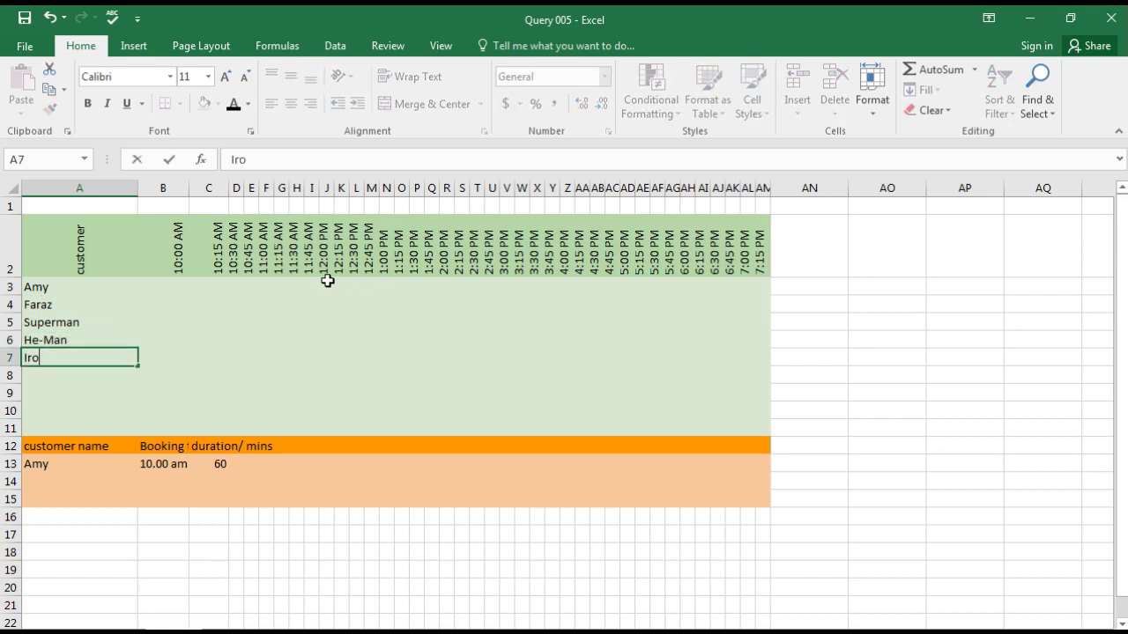
text(nMan)
key(Return)
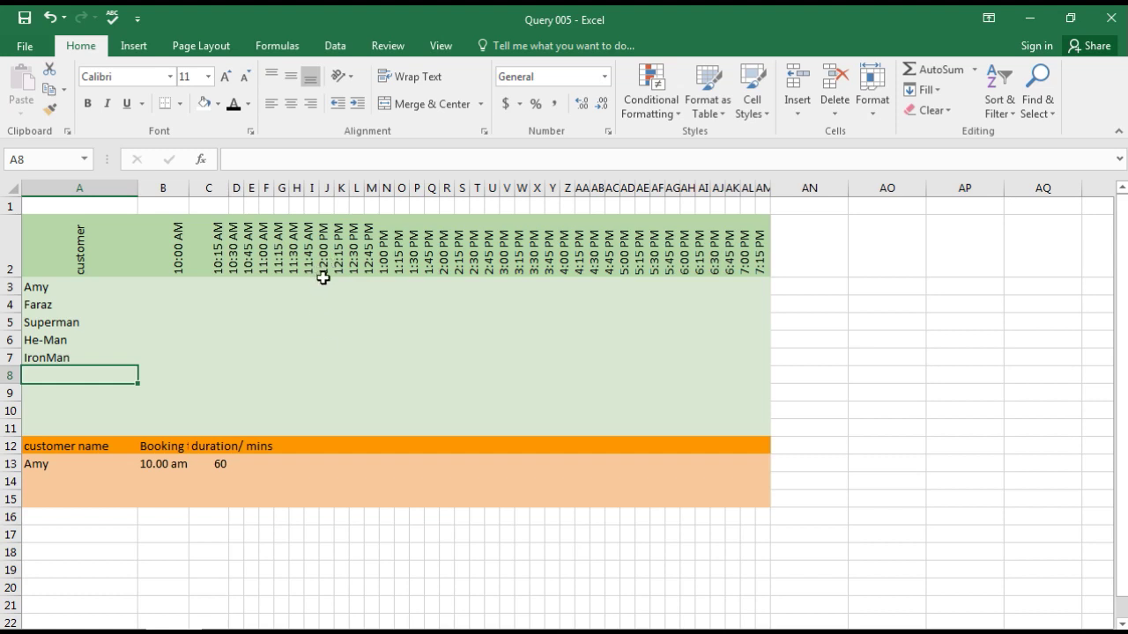
click(325, 286)
key(shift+Right)
key(shift+Right)
key(shift+Right)
key(shift+Right)
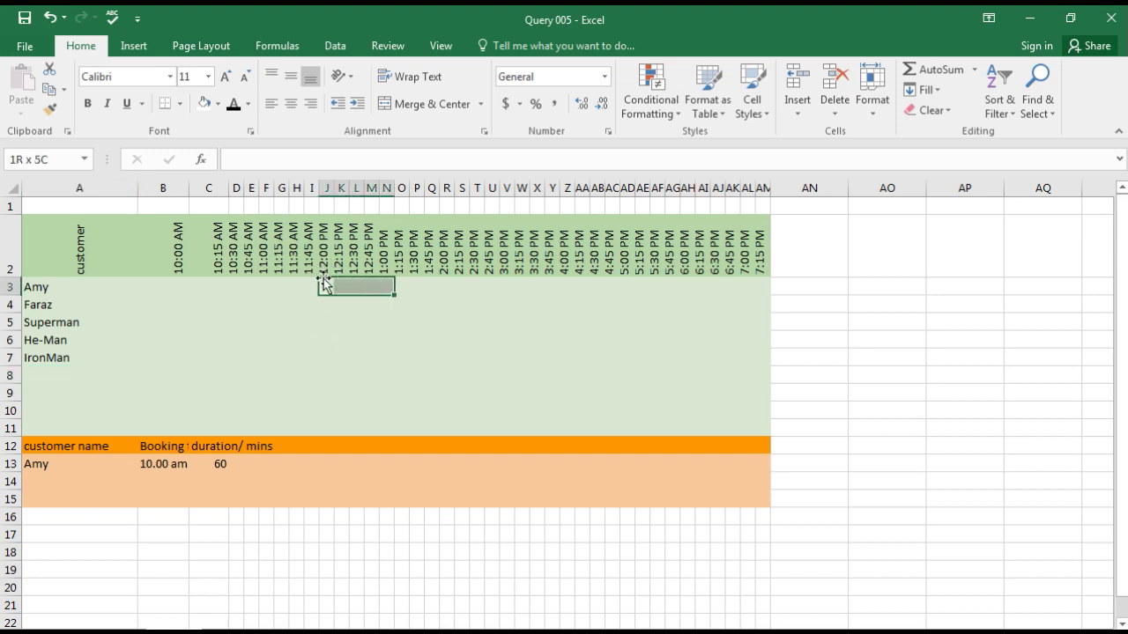
key(shift+Down)
key(shift+Down)
key(shift+Down)
key(shift+Down)
key(shift+Down)
key(shift+Up)
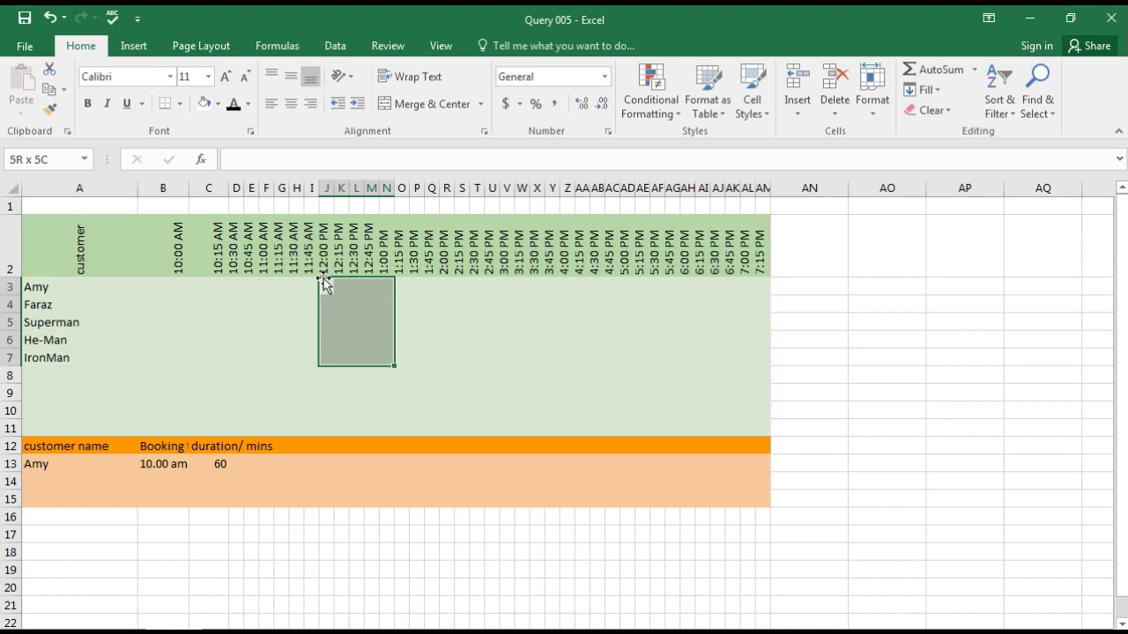
key(shift+Up)
key(shift+Up)
key(shift+Up)
key(shift+Up)
key(shift+Down)
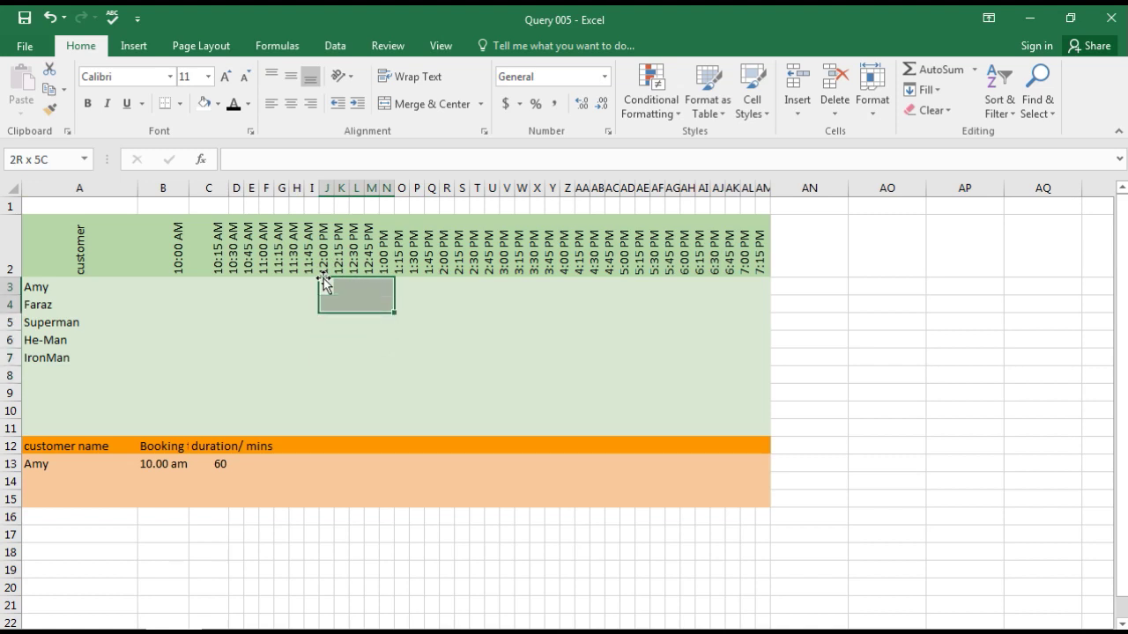
key(shift+Down)
key(shift+Down)
key(shift+Down)
click(324, 278)
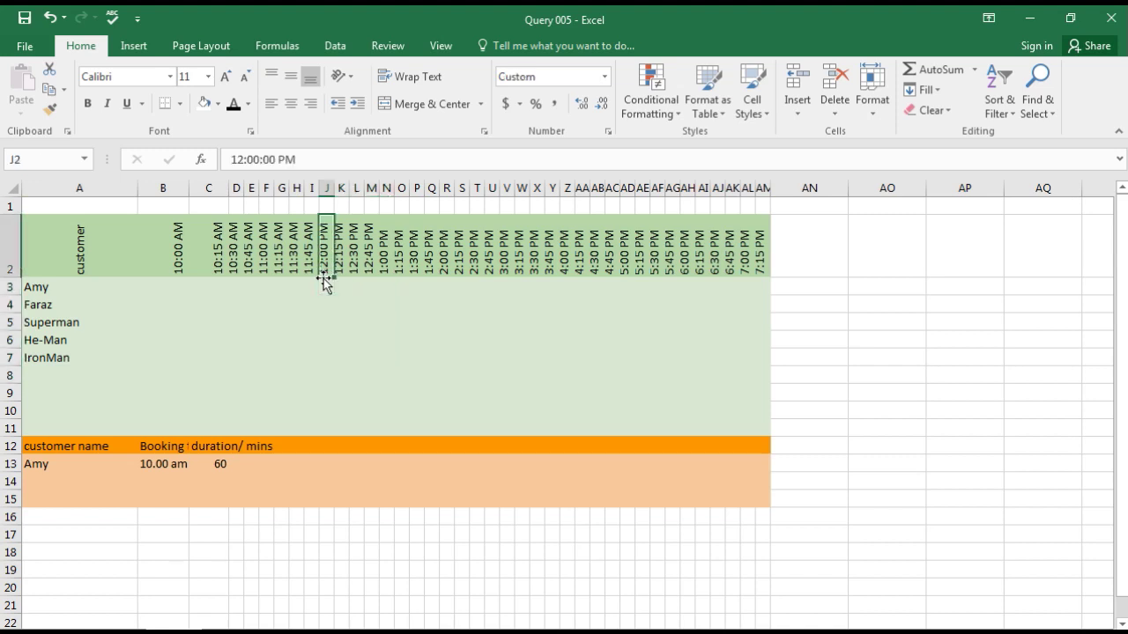
key(Down)
key(shift+Right)
key(shift+Right)
key(shift+Right)
key(shift+Right)
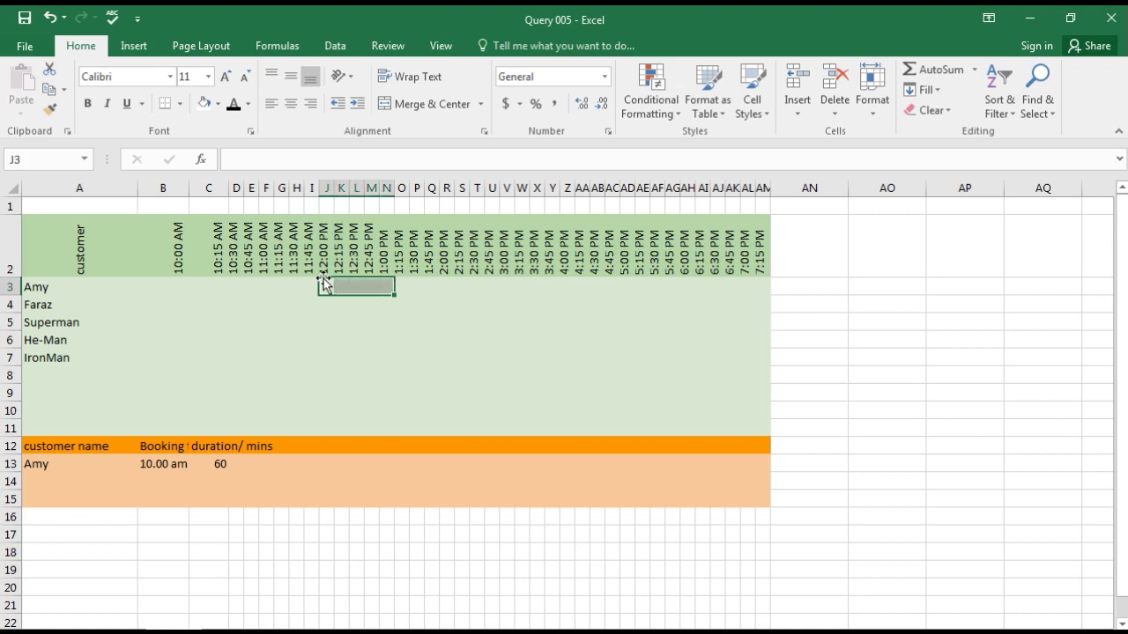
click(50, 303)
click(79, 290)
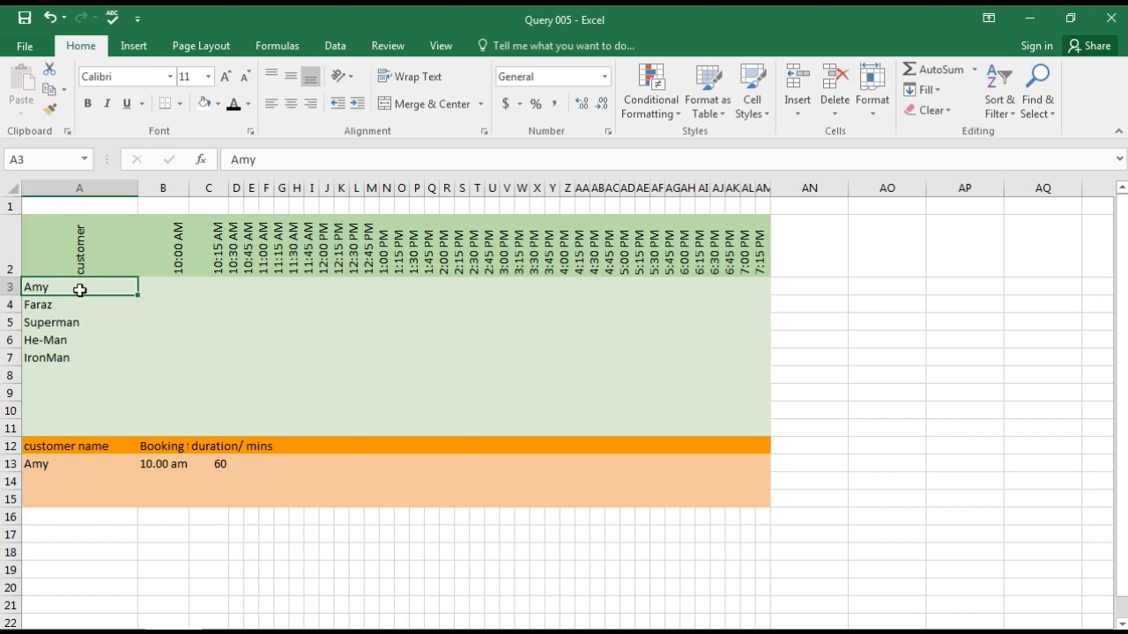
click(322, 287)
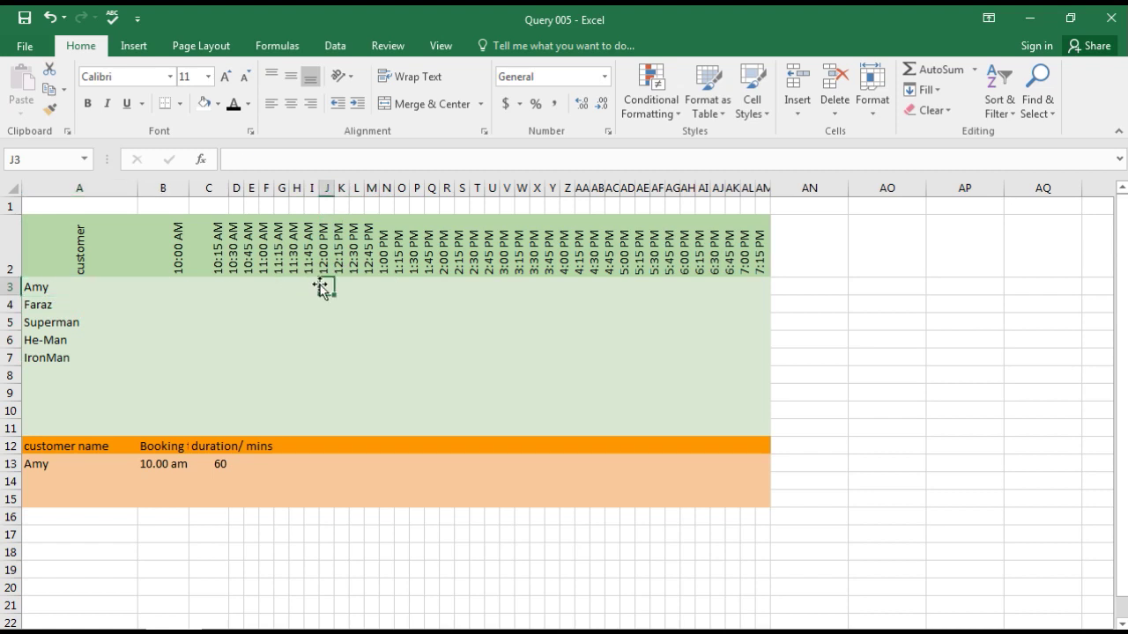
click(49, 292)
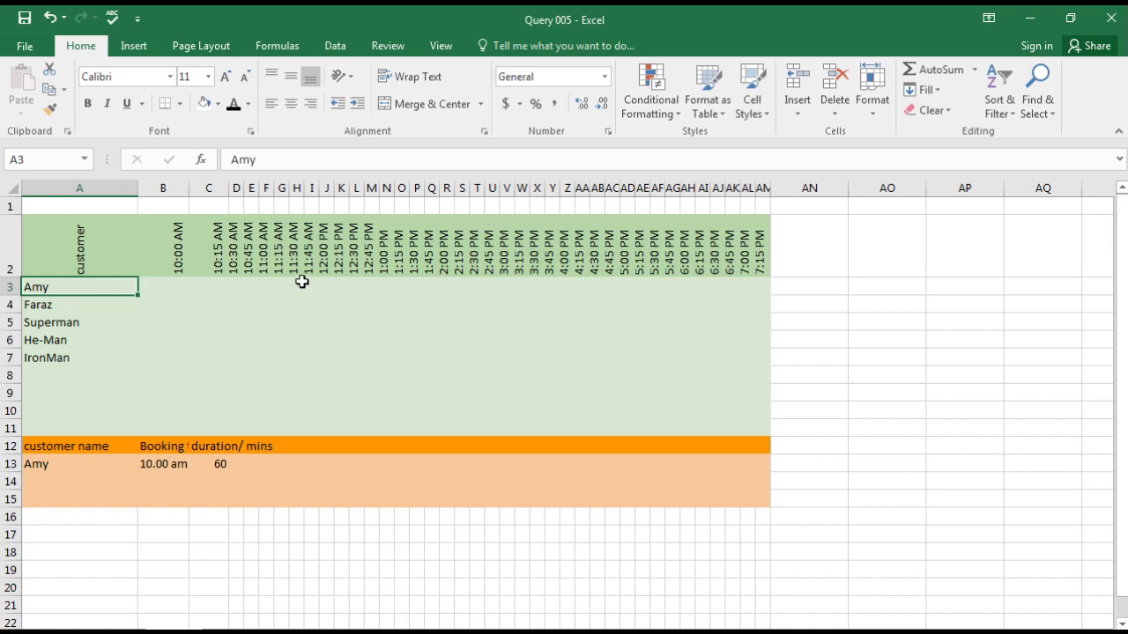
Step: Start a new formula-based conditional formatting rule testing A3 with <>, making the row relative
click(669, 120)
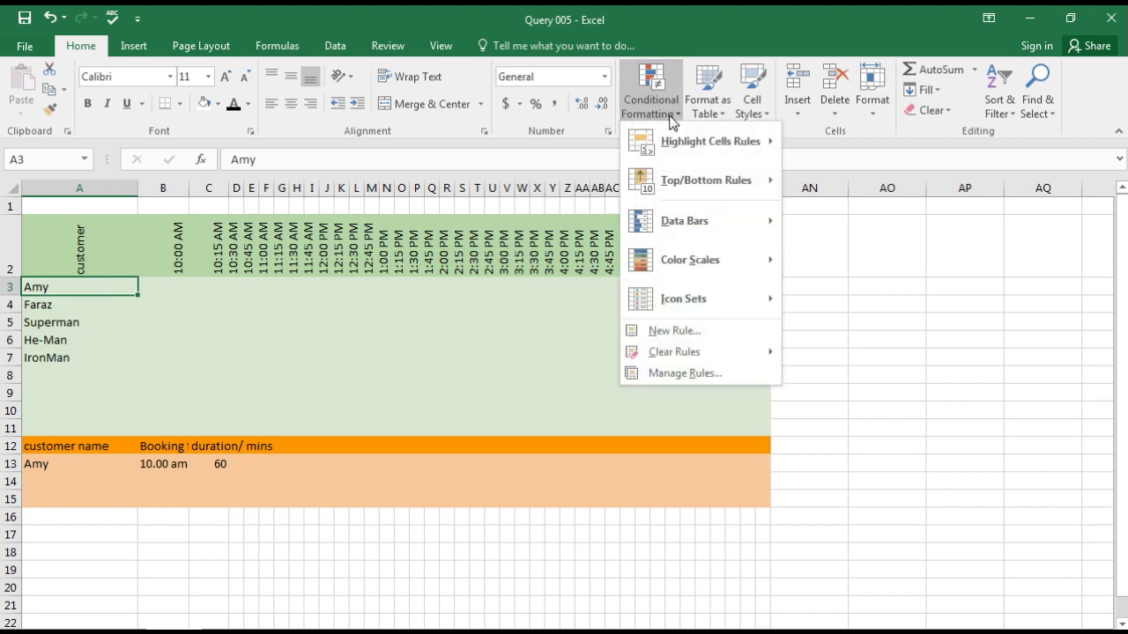
click(674, 333)
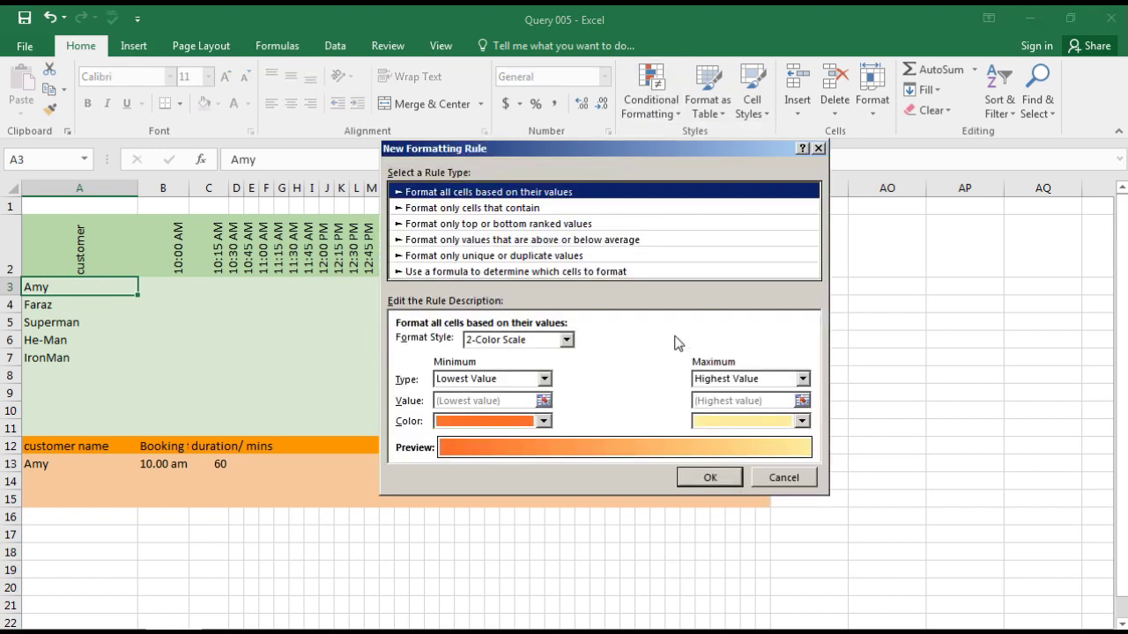
click(527, 274)
click(478, 345)
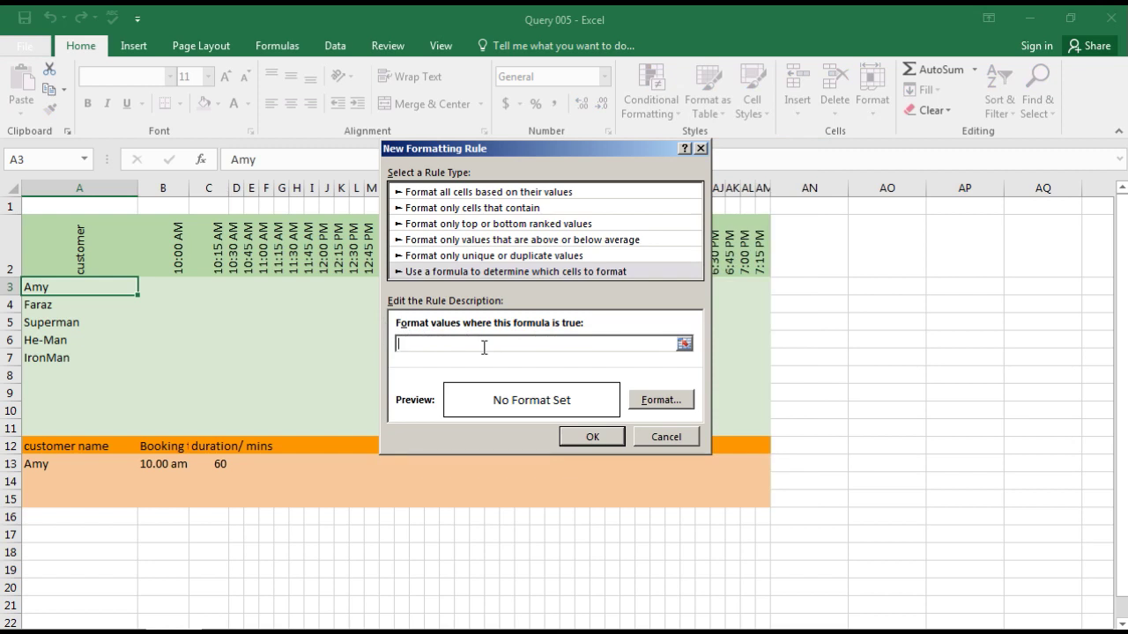
text(=)
click(62, 287)
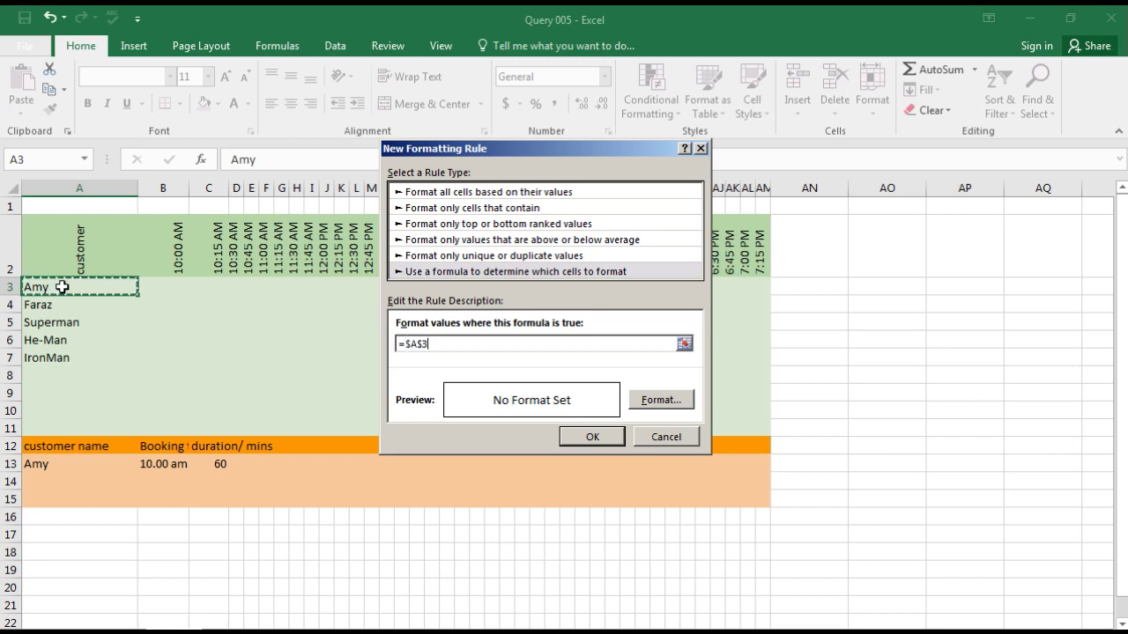
text(<>)
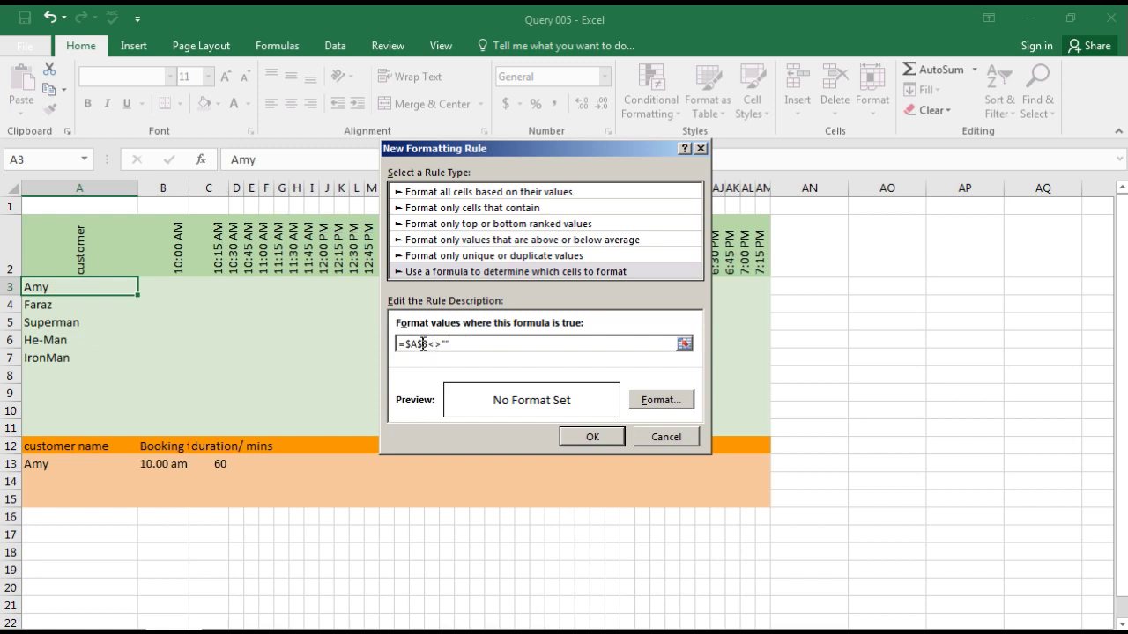
click(423, 343)
key(BackSpace)
Step: Give the rule a solid black fill, complete the formula as =$A3<>"", and confirm it
click(667, 402)
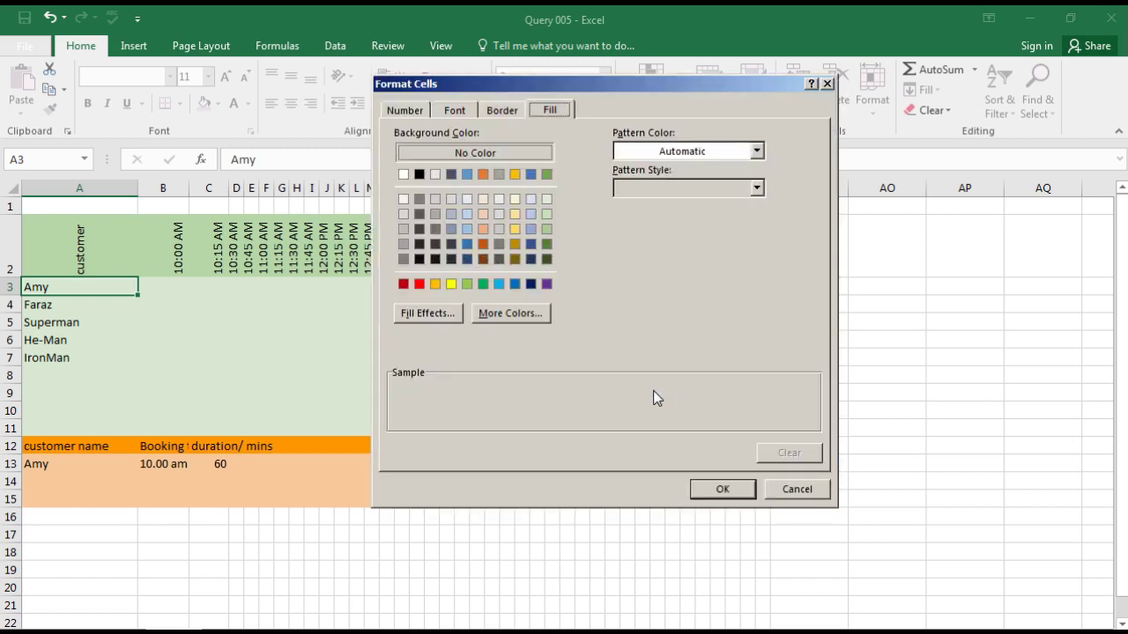
click(419, 259)
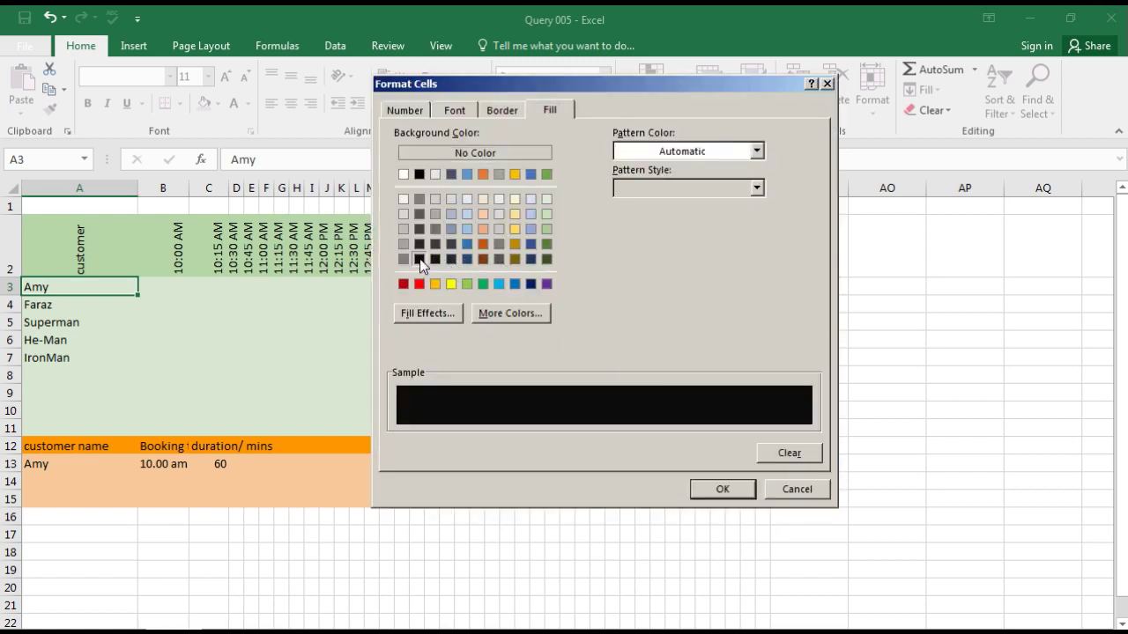
click(723, 489)
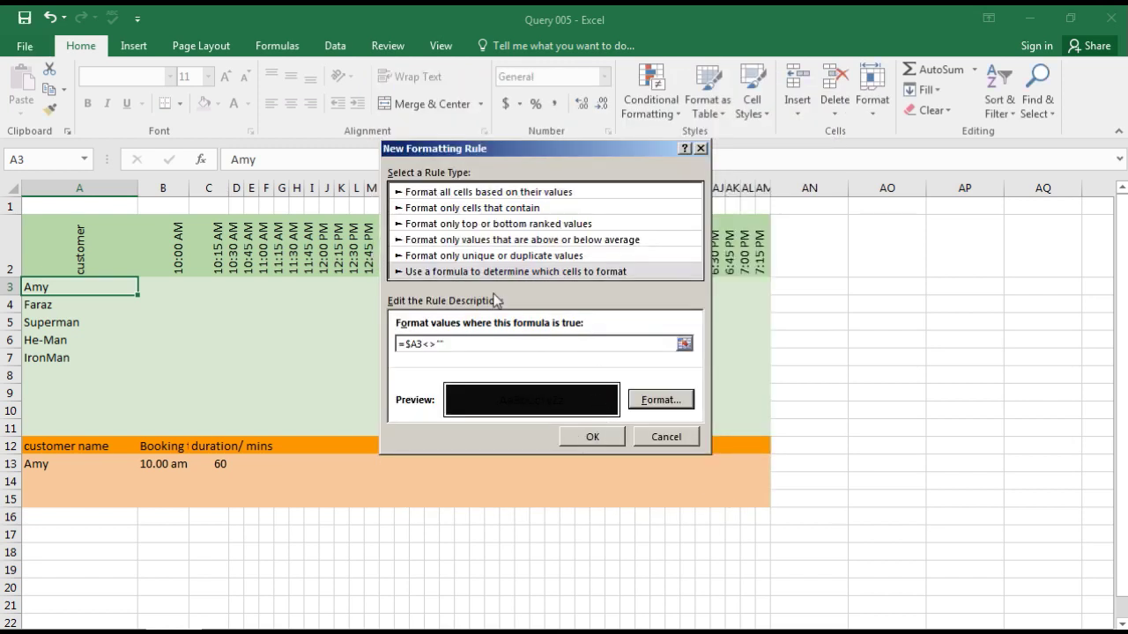
click(419, 348)
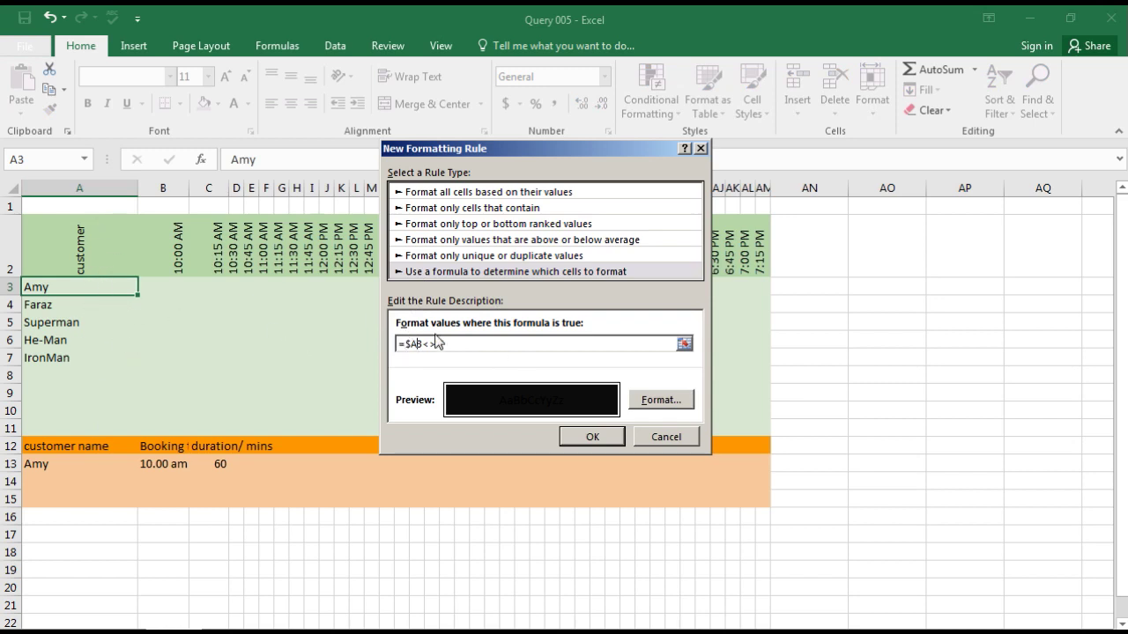
click(592, 437)
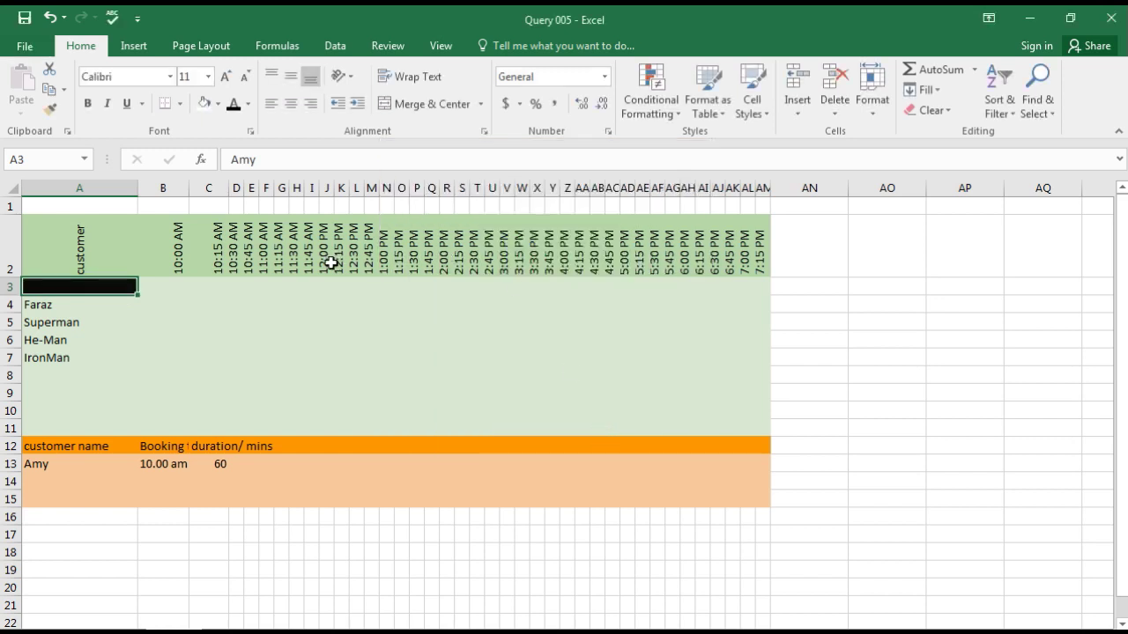
Step: In Manage Rules, change the black rule's Applies to range to =$J$3:$N$11 and apply
click(666, 116)
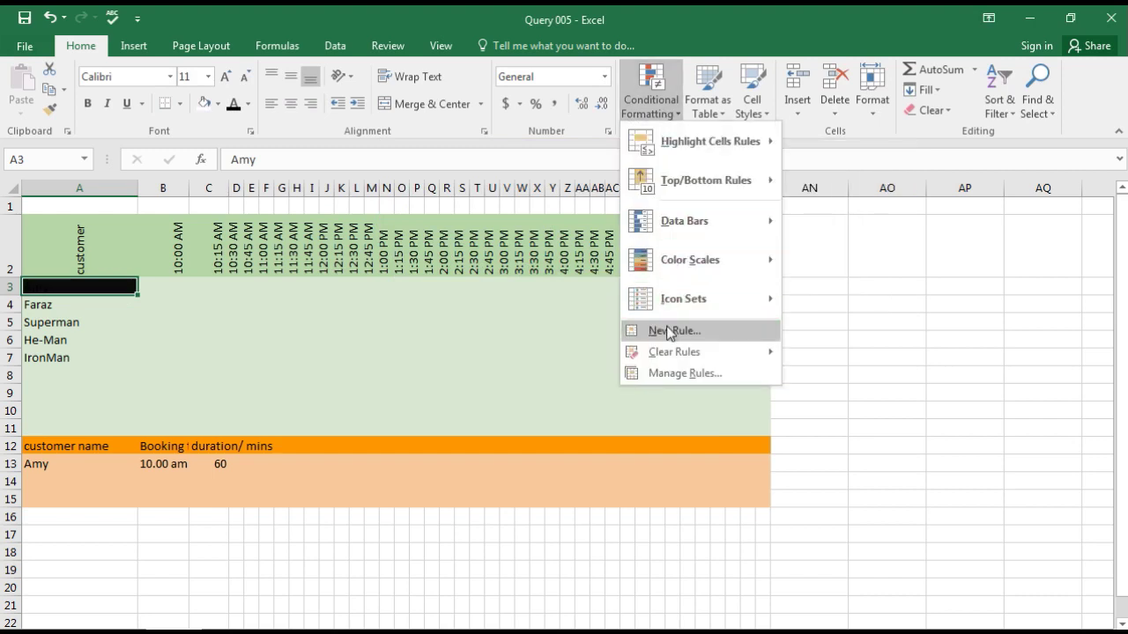
click(674, 375)
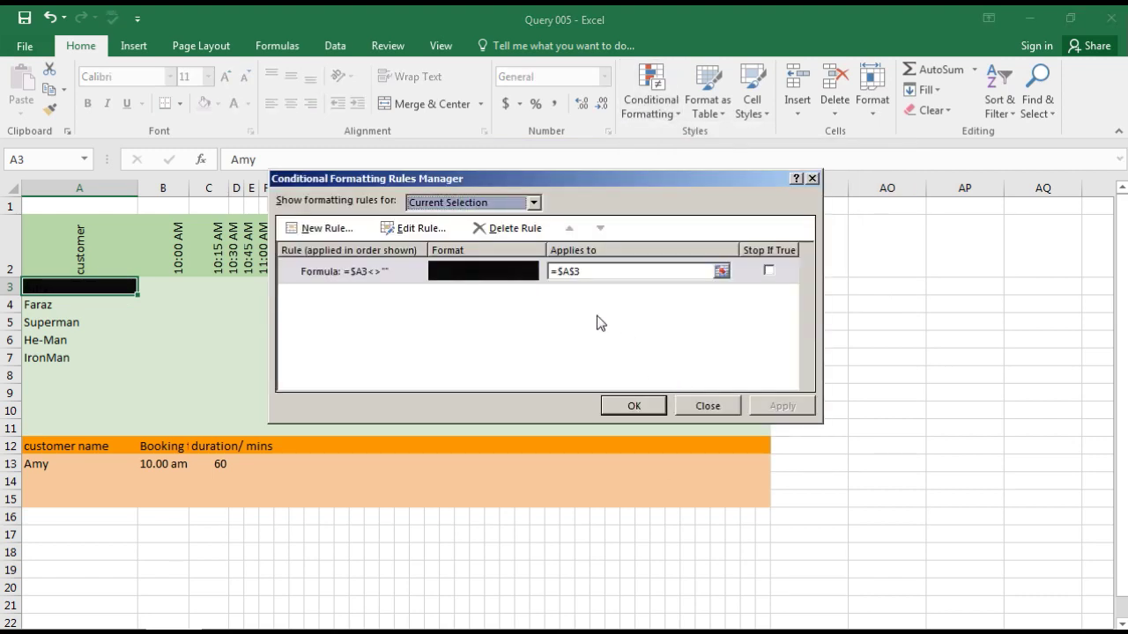
click(721, 272)
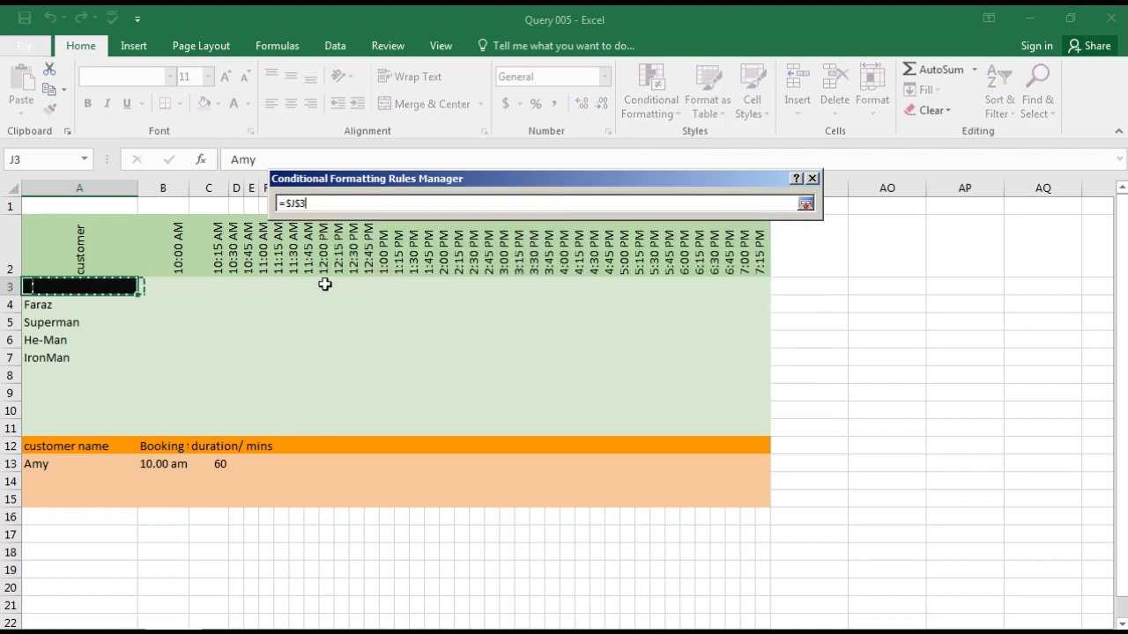
mouse_move(324, 286)
mouse_down()
mouse_move(393, 286)
mouse_move(380, 415)
mouse_up()
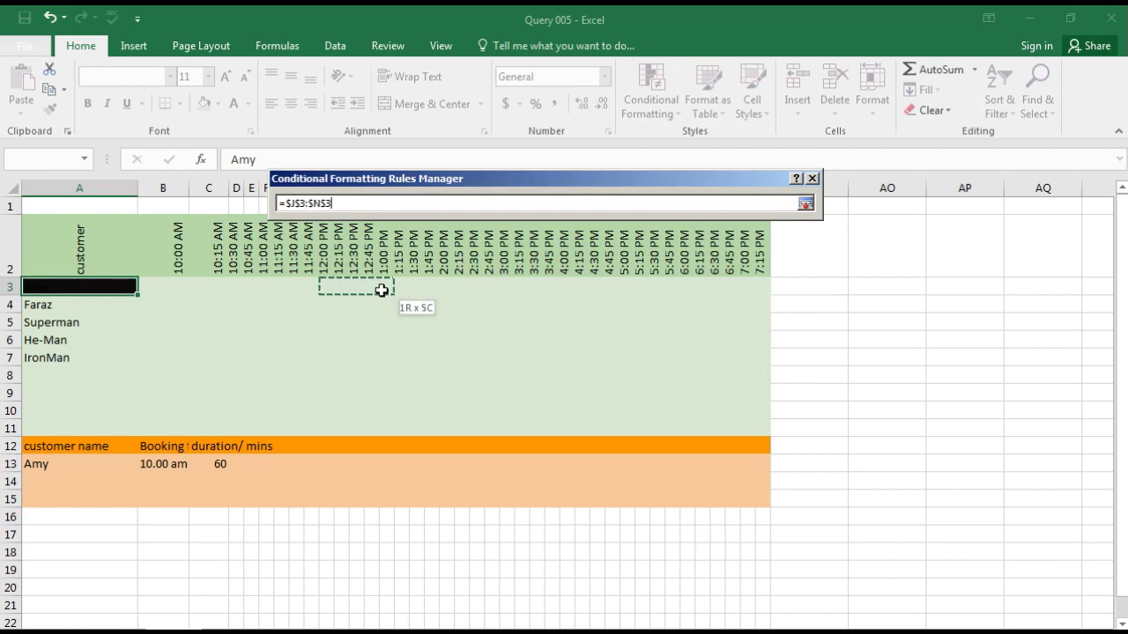
drag(378, 429, 387, 429)
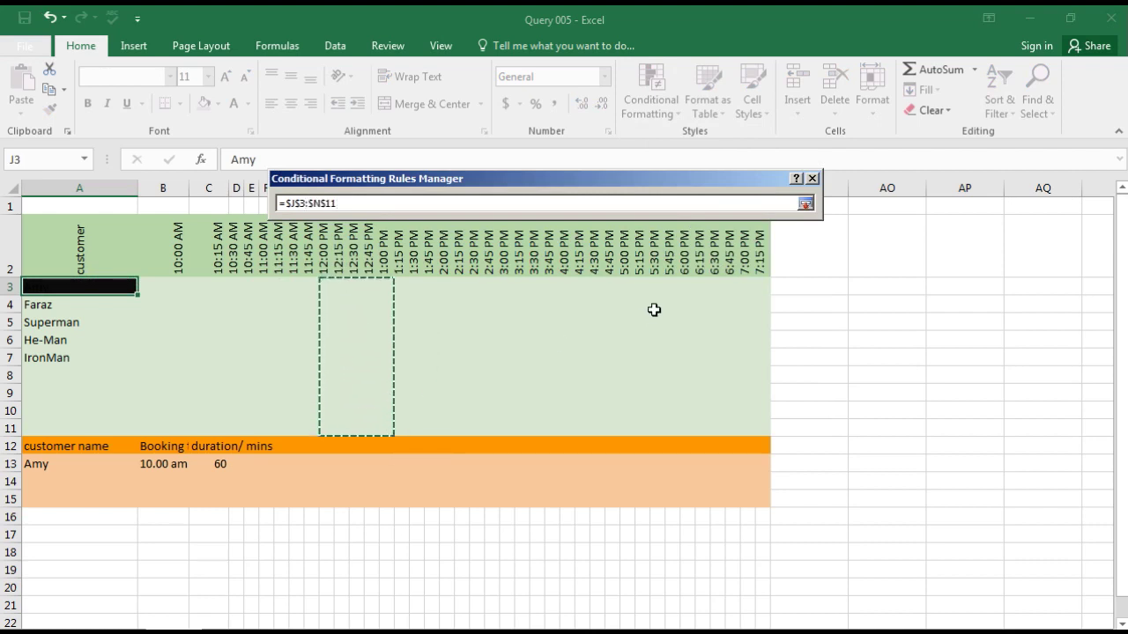
click(805, 205)
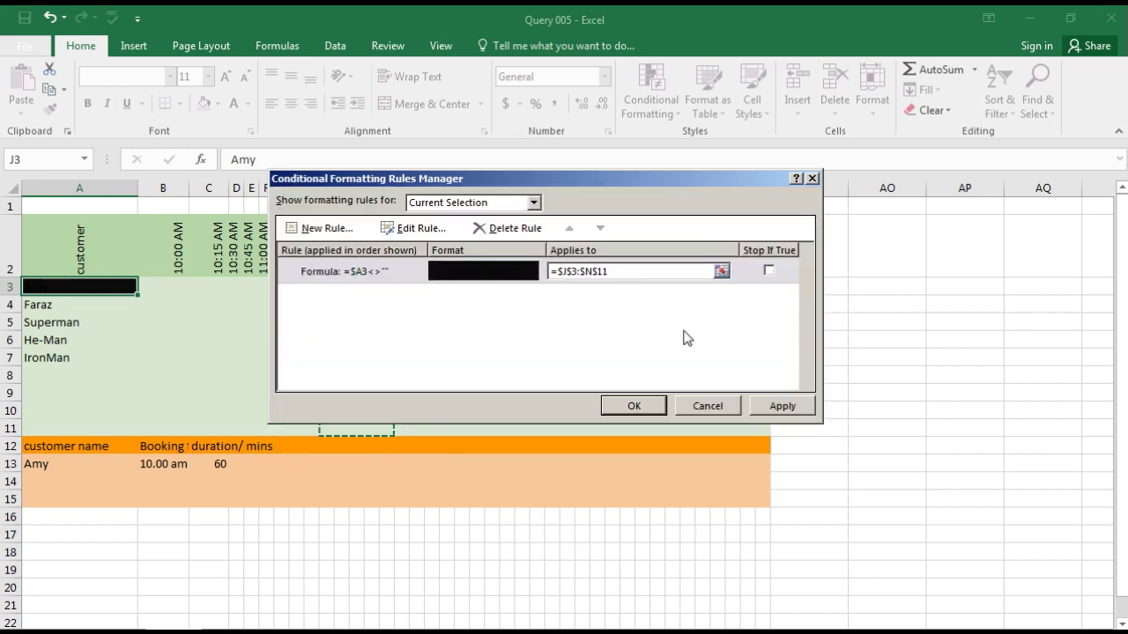
click(769, 406)
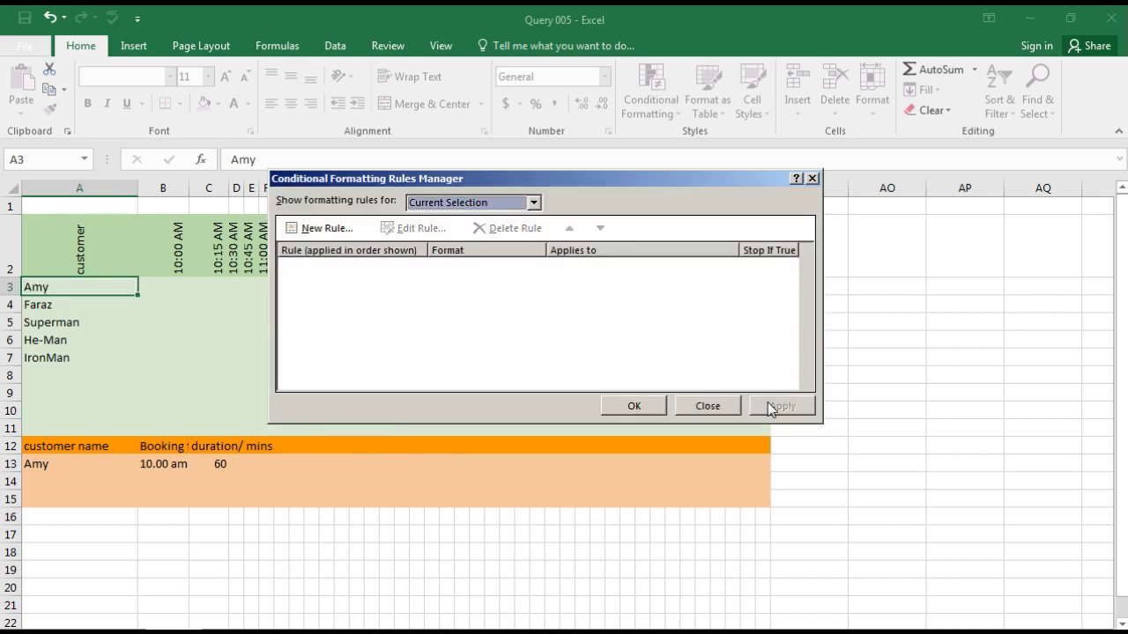
click(631, 405)
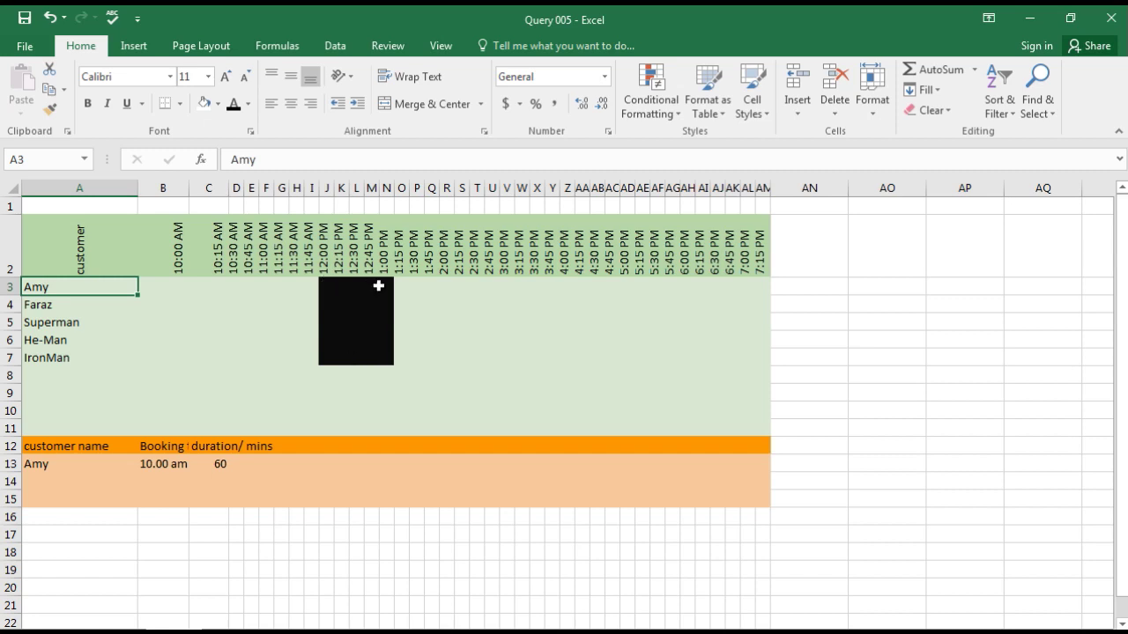
Step: Enter Ahmed, Nilesh, Sunita and Nizar in A8:A11 so their noon slots shade black
click(79, 379)
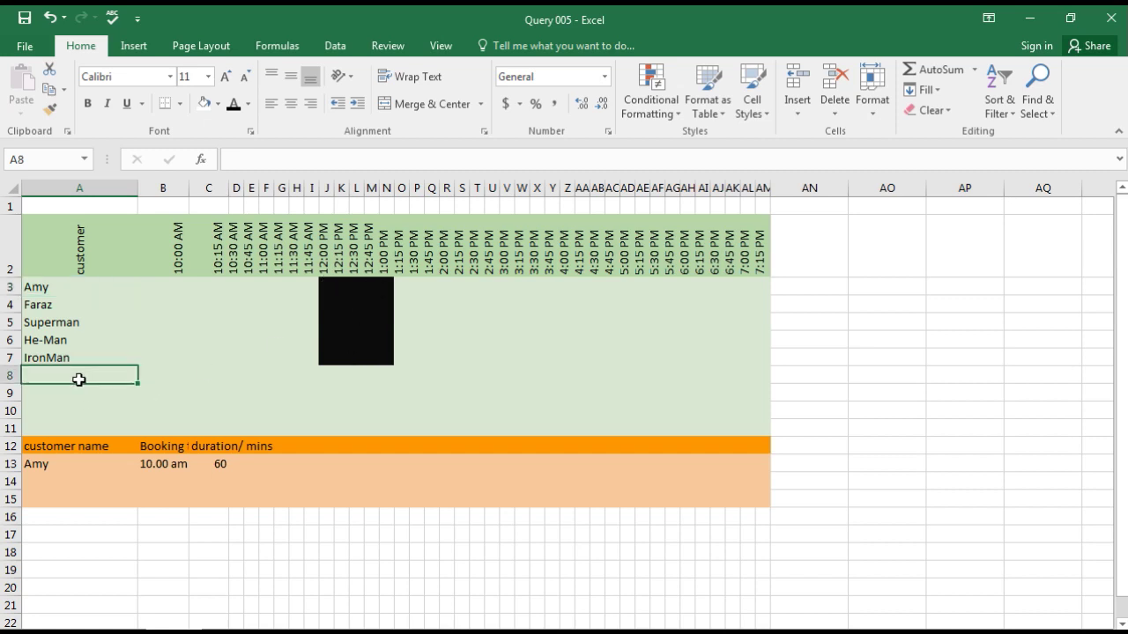
text(Ah)
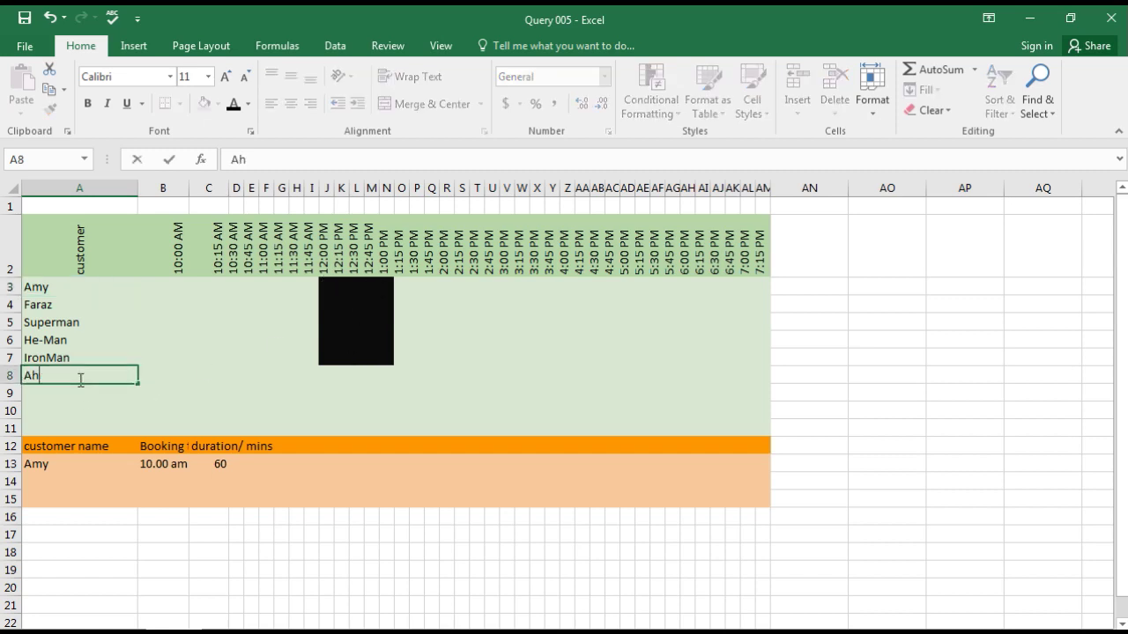
text(med)
key(Return)
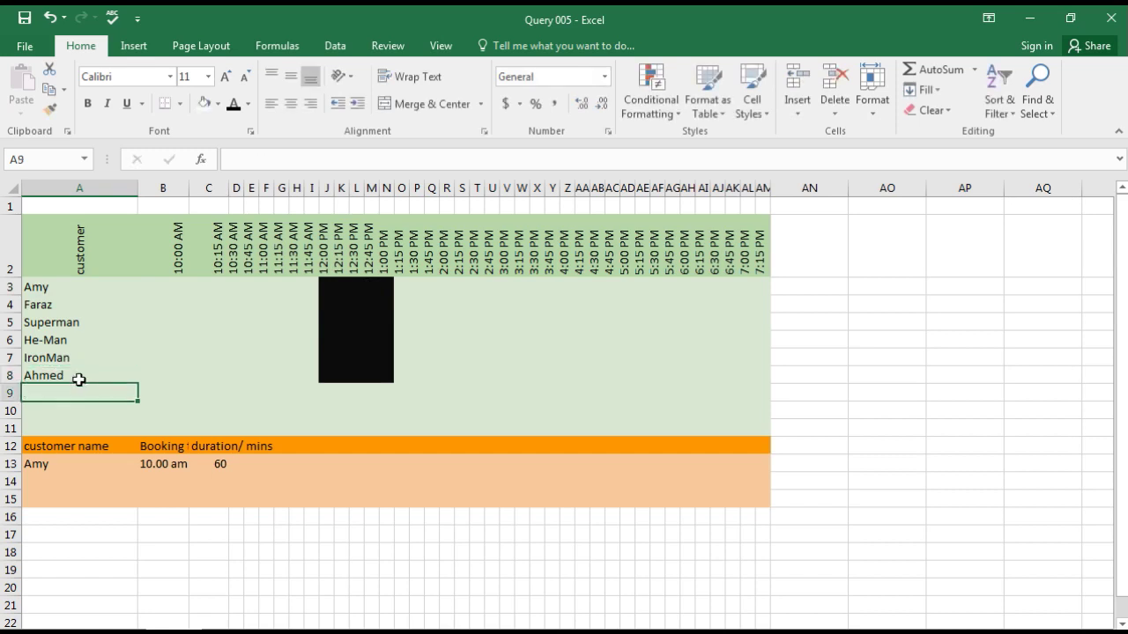
text(Nilesh)
key(Return)
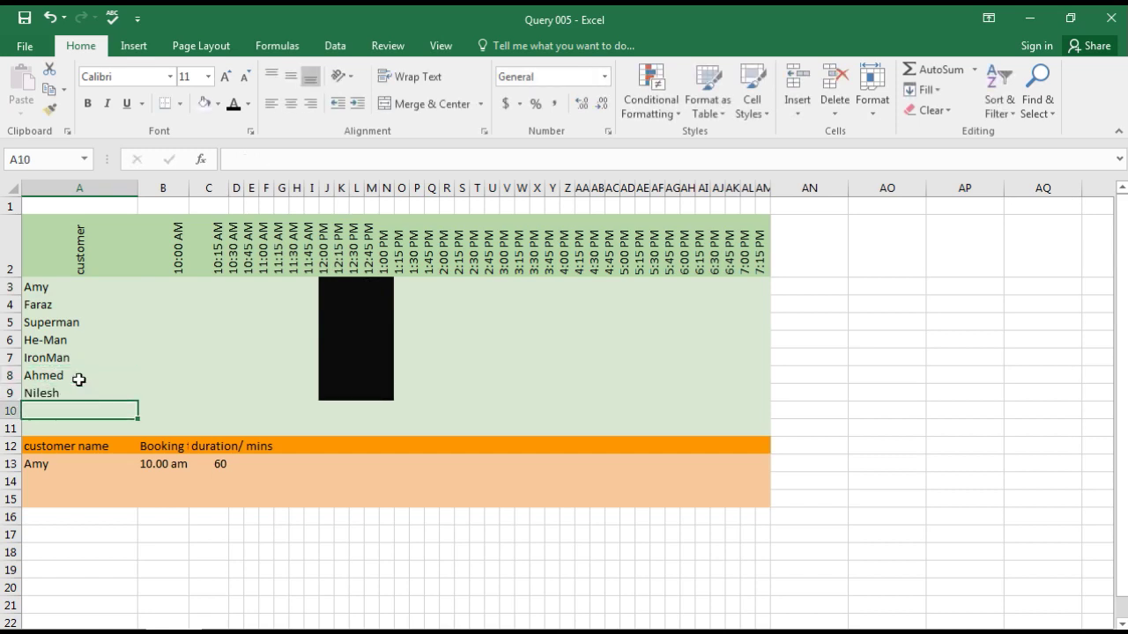
text(S)
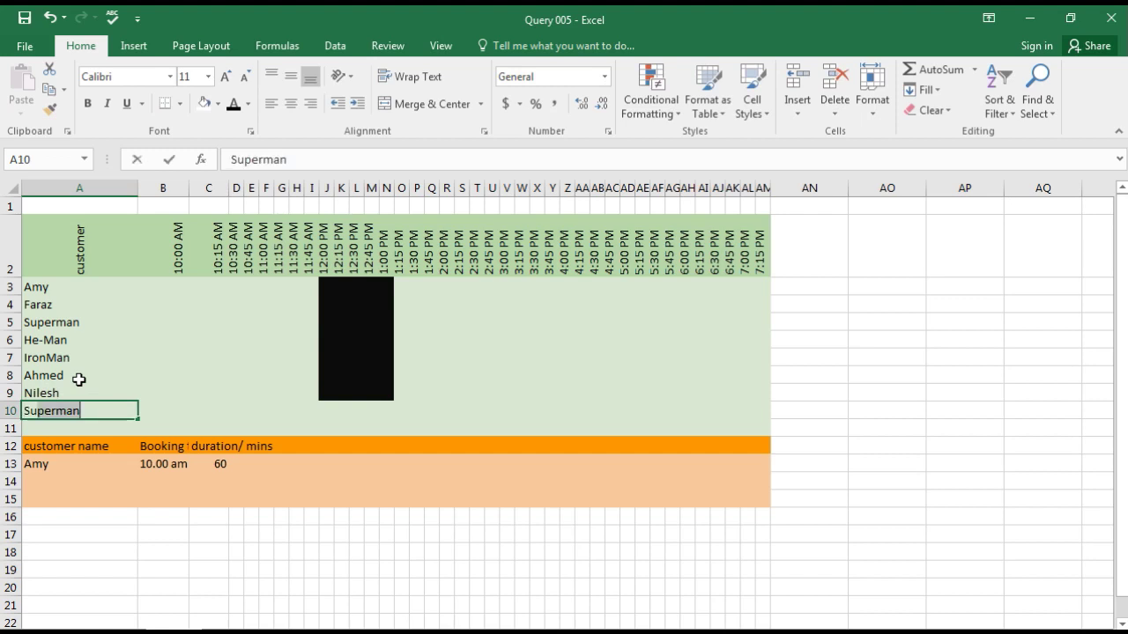
text(unita)
key(Return)
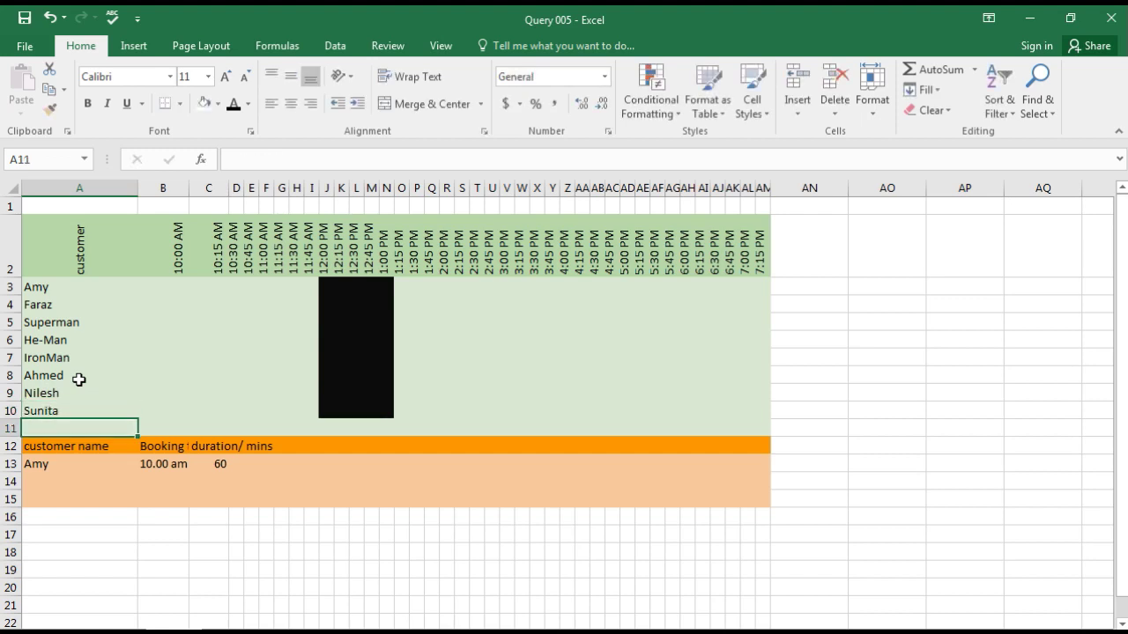
text(Nizar)
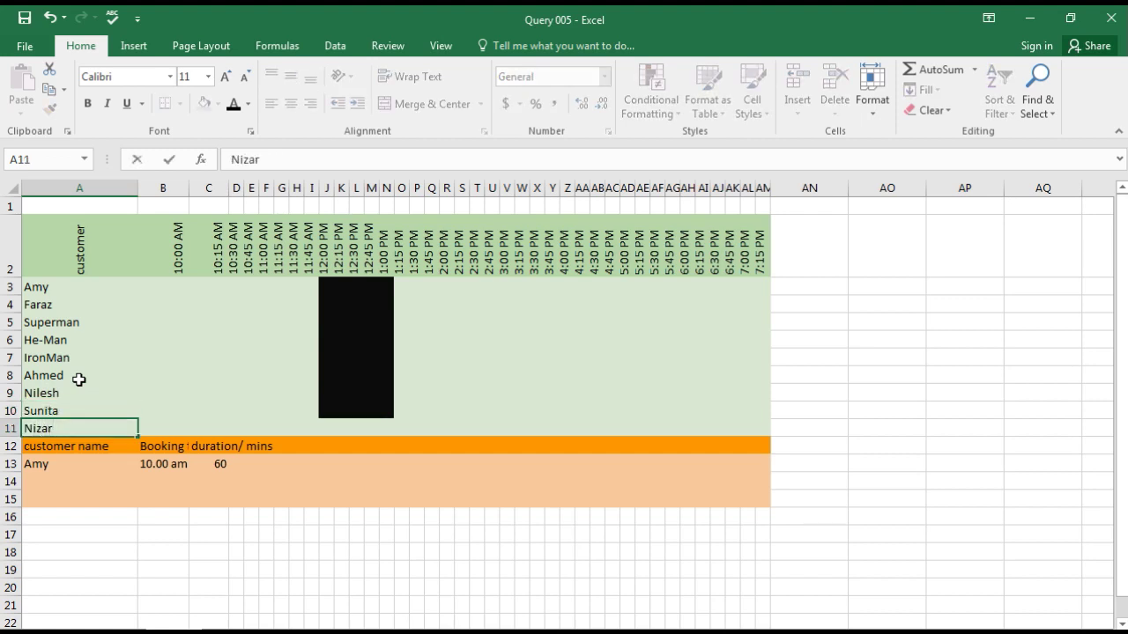
key(Return)
key(Up)
key(Up)
key(Up)
key(Up)
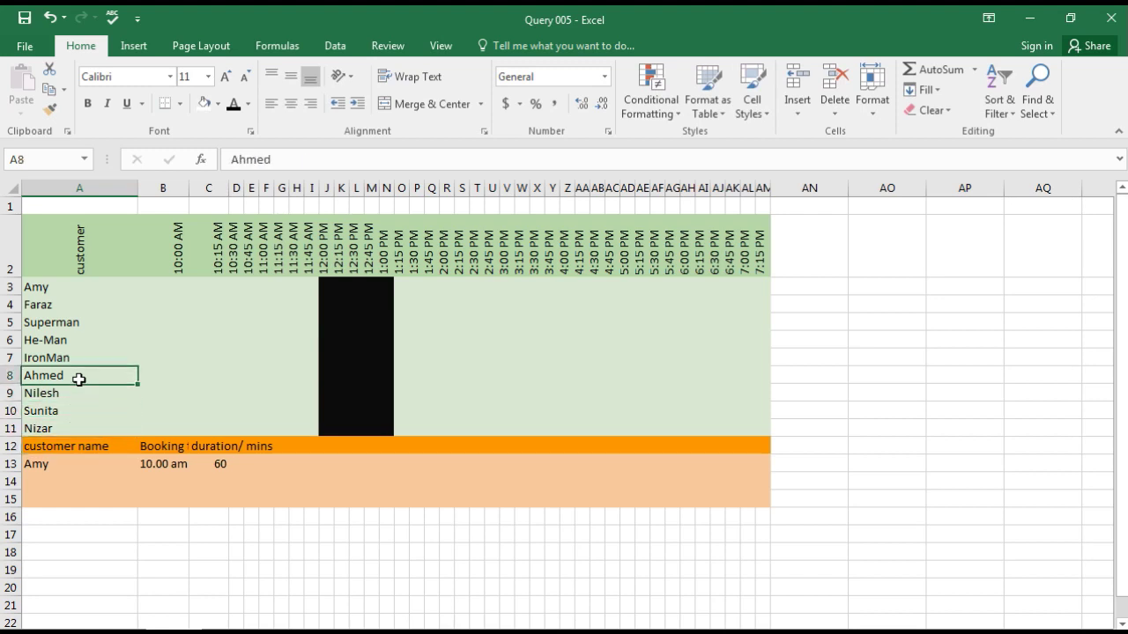
key(Up)
key(Up)
key(Up)
key(Up)
key(Up)
key(Down)
key(Right)
key(Right)
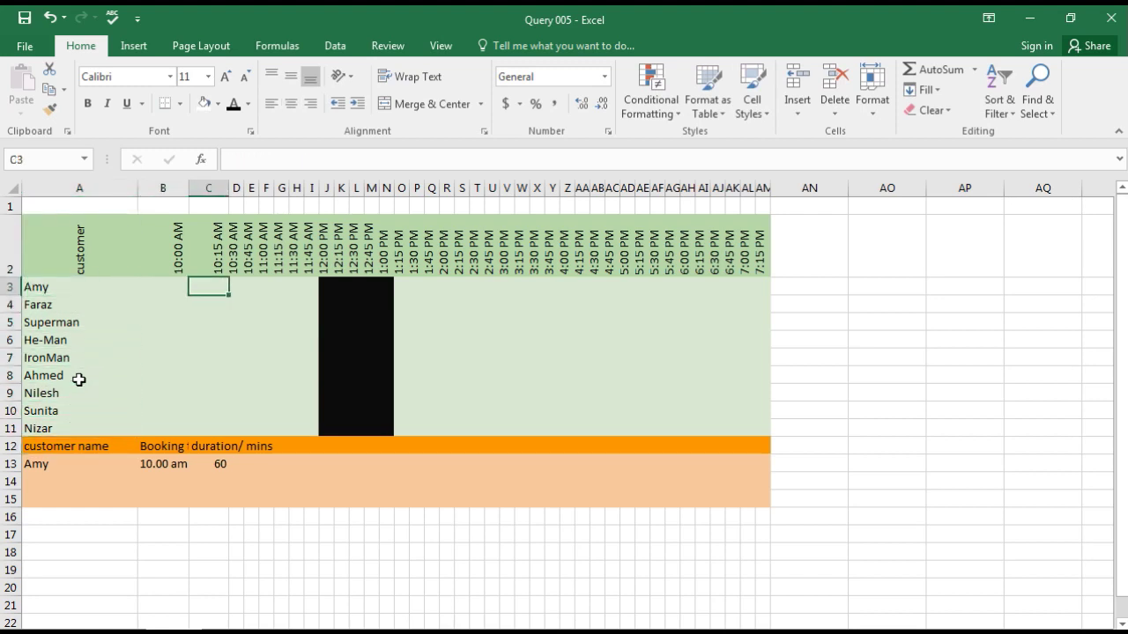
key(Right)
key(Right)
key(Right)
key(Right)
key(Right)
key(Right)
key(Right)
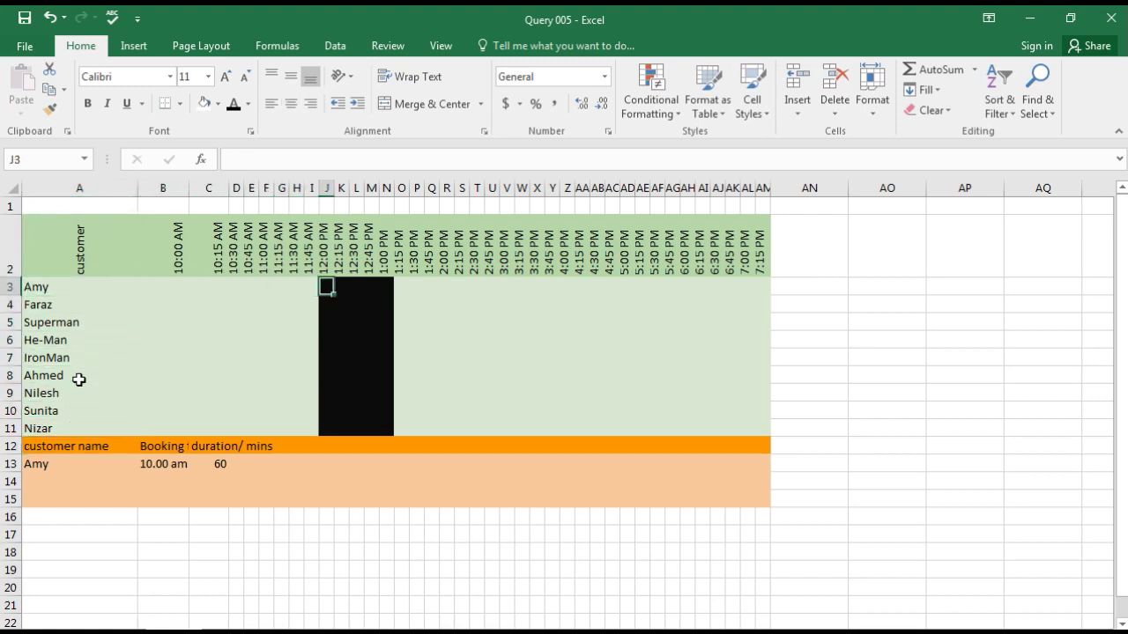
key(Right)
key(Right)
key(Right)
key(Right)
key(Right)
key(Left)
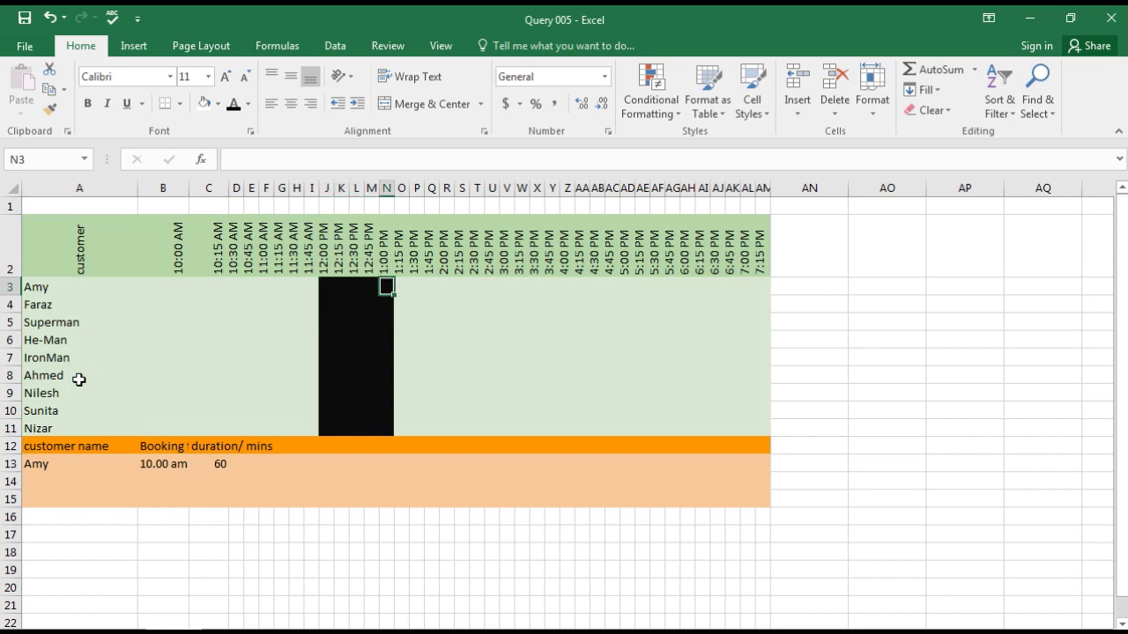
key(Left)
key(Left)
key(Left)
key(Left)
key(Left)
key(Down)
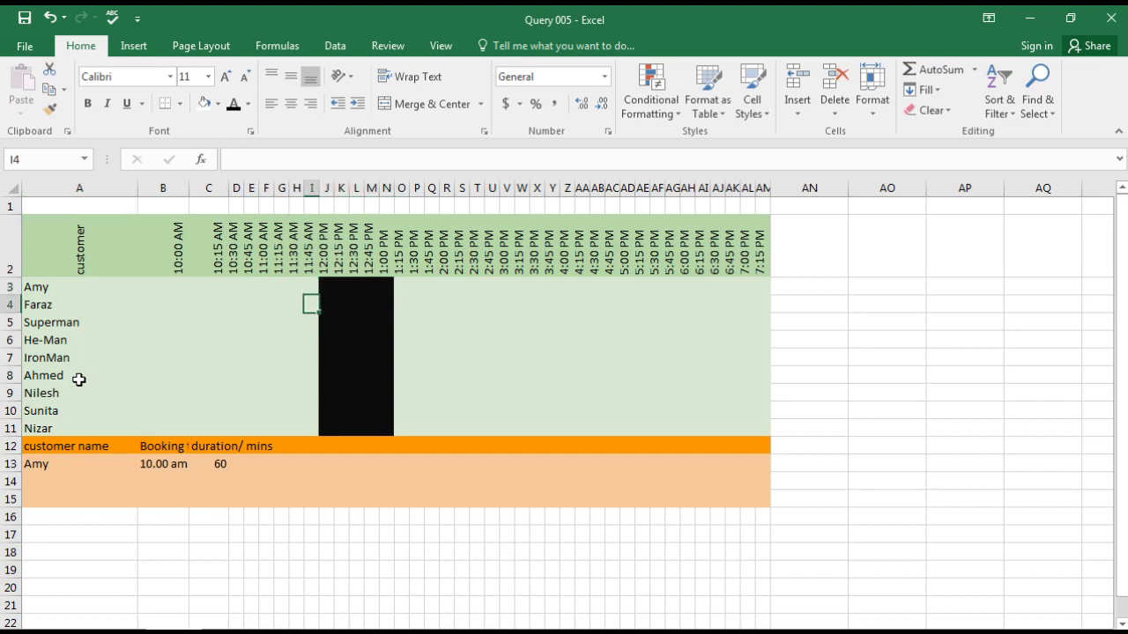
key(Down)
key(Down)
key(Down)
key(Down)
key(Down)
key(Down)
key(Down)
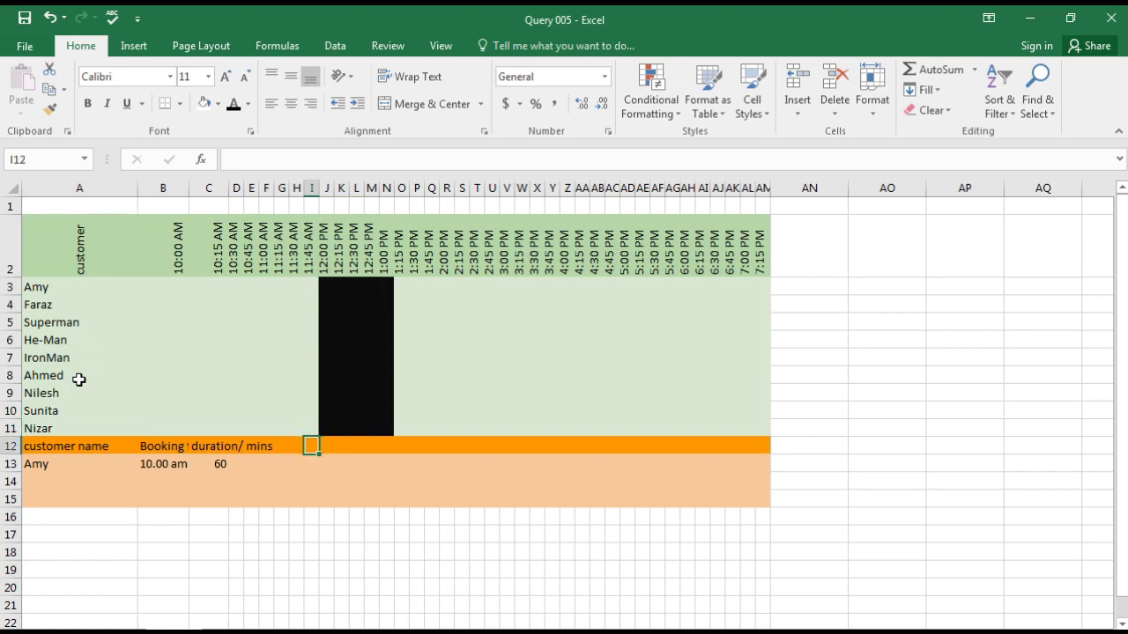
key(Right)
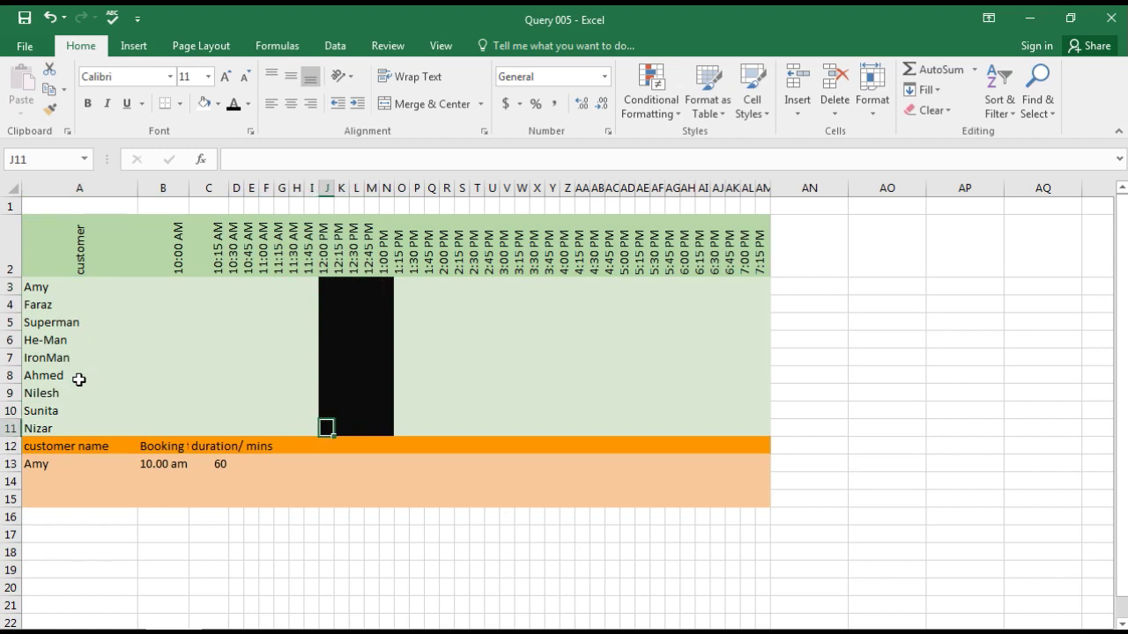